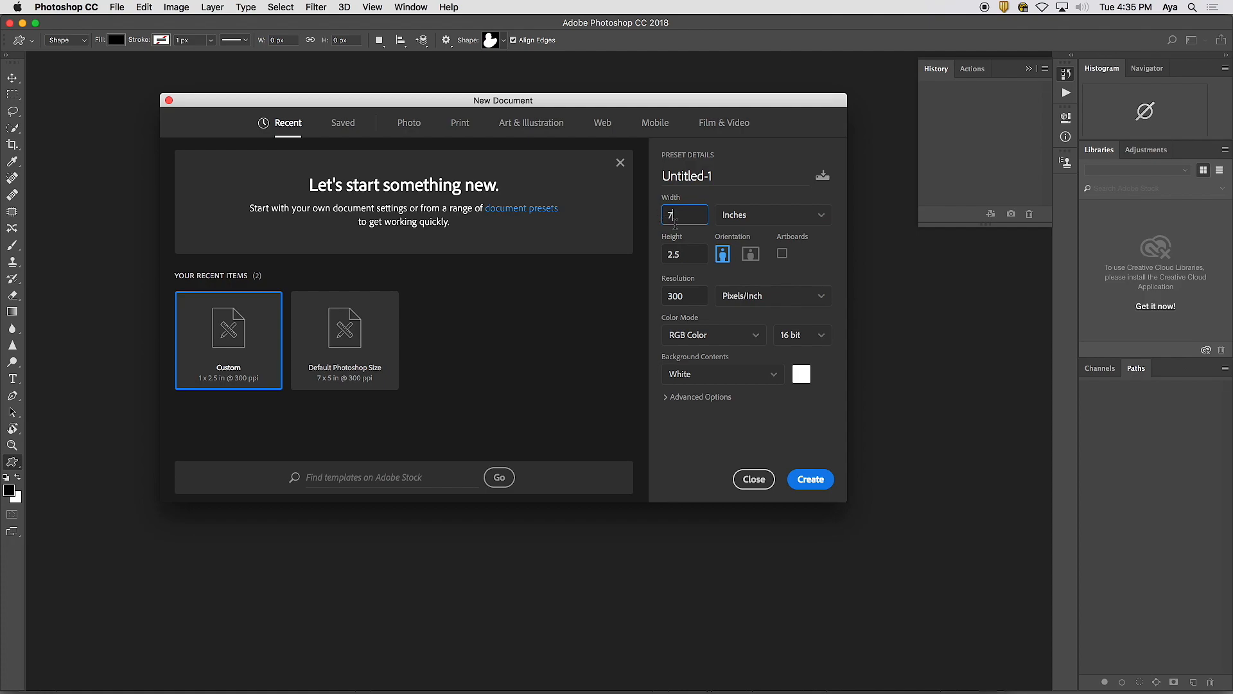
Create a new portrait document 7 inches wide by 10 inches high at 300 pixels/inch, RGB Color, 16 bit, with a white background.
key("Tab")
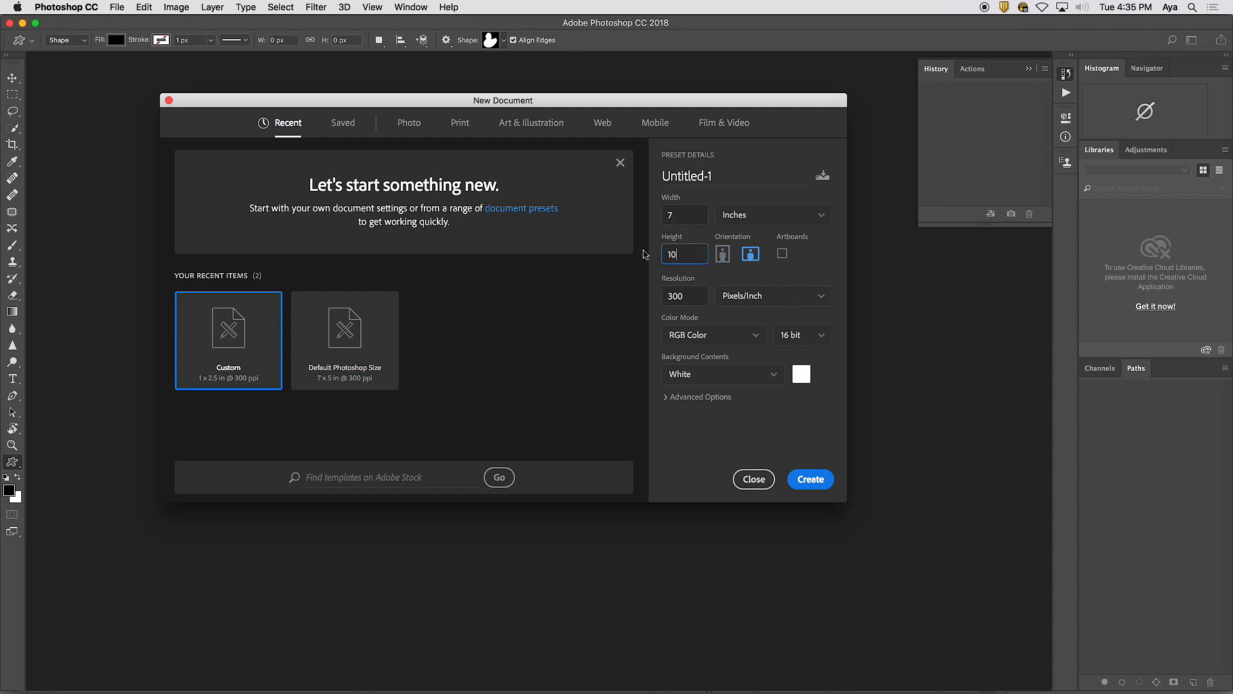
left_click(723, 256)
left_click(829, 482)
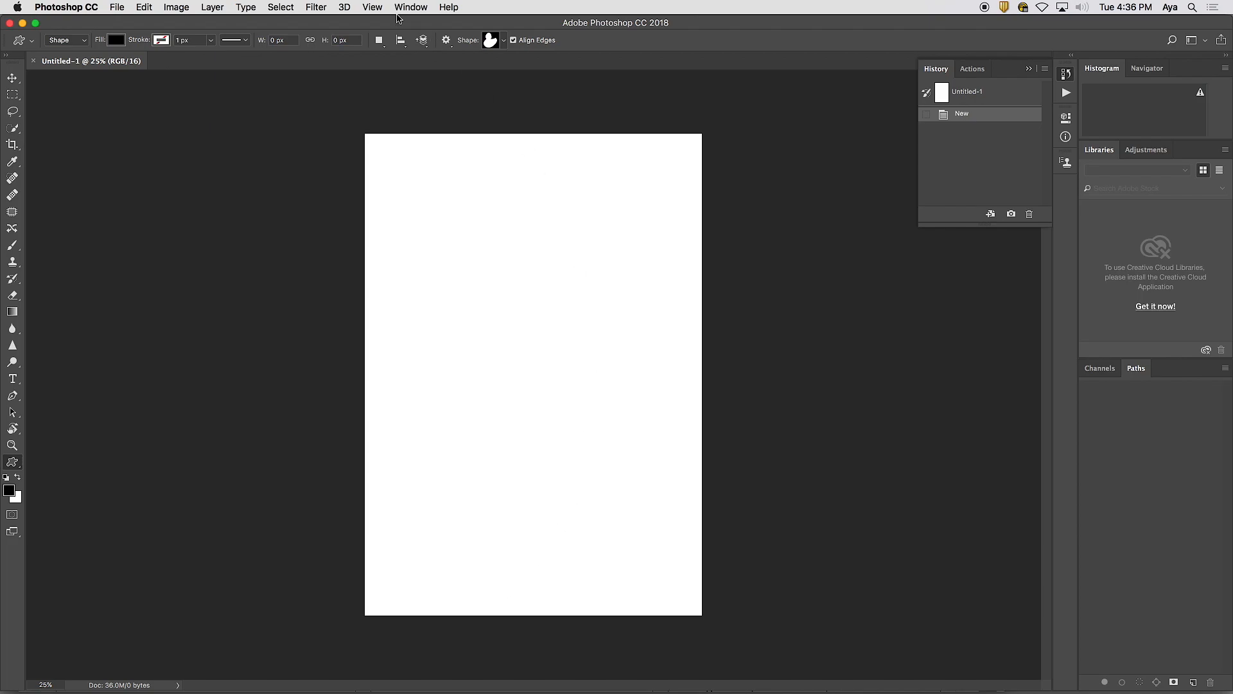
Show the rulers and the grid on the blank document.
left_click(371, 7)
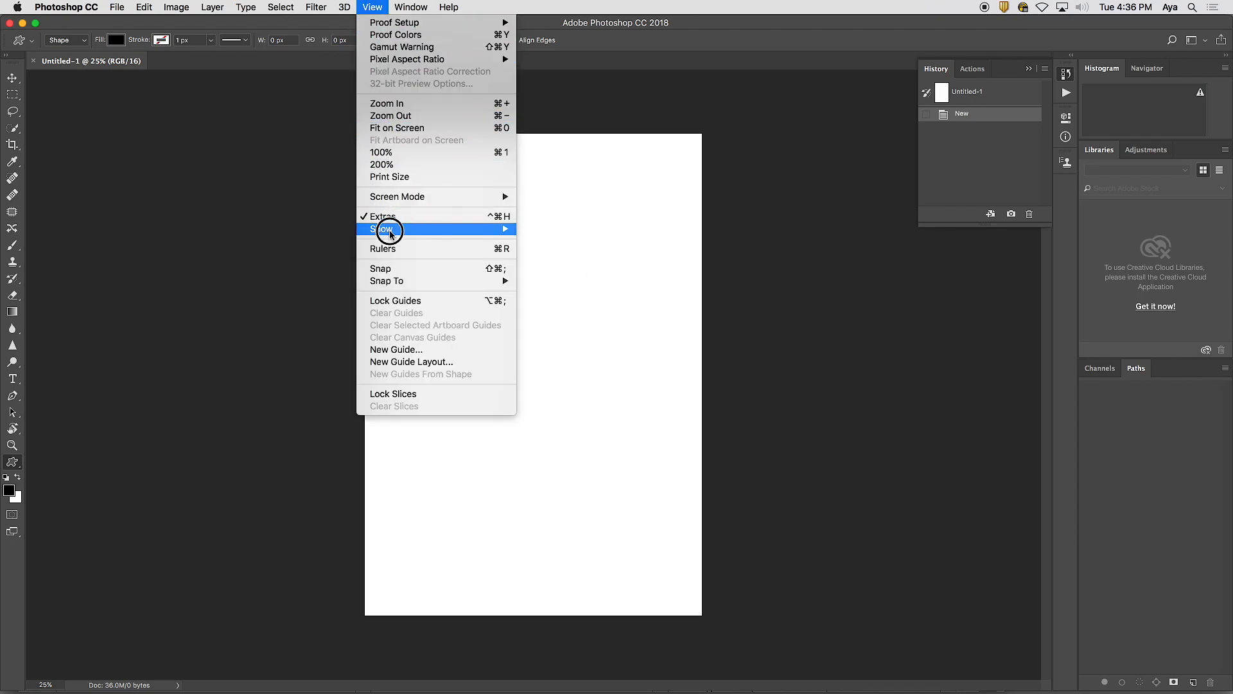
left_click(394, 247)
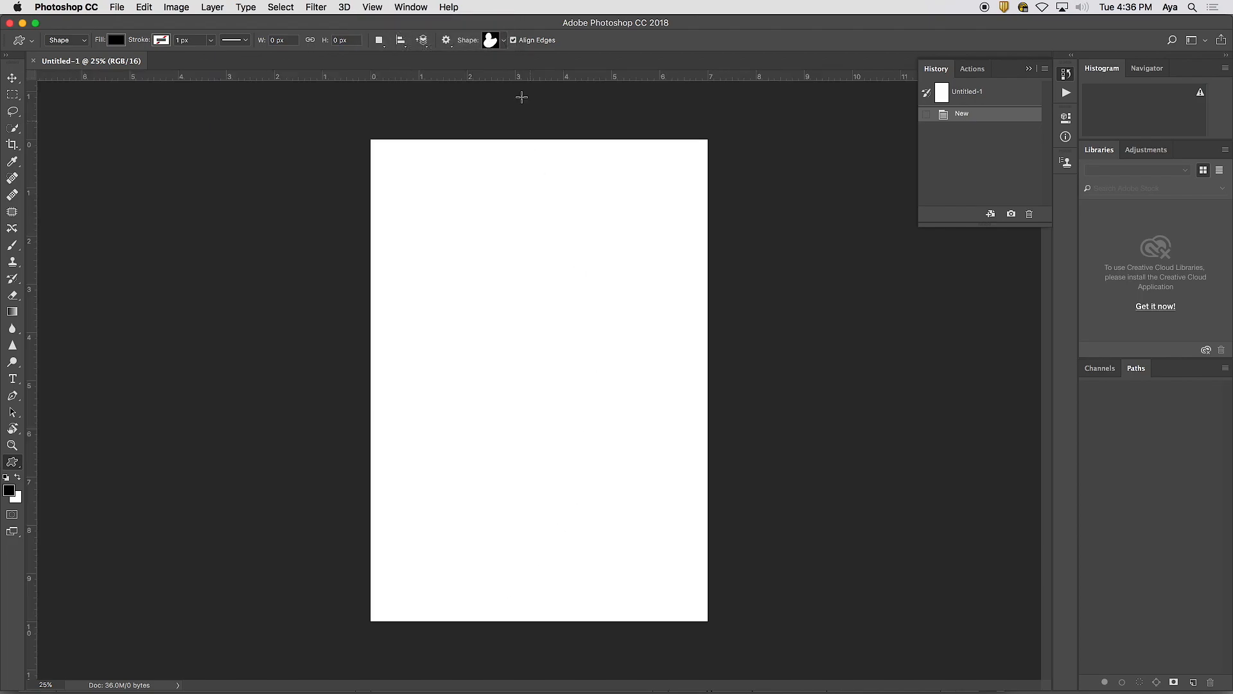
left_click(383, 7)
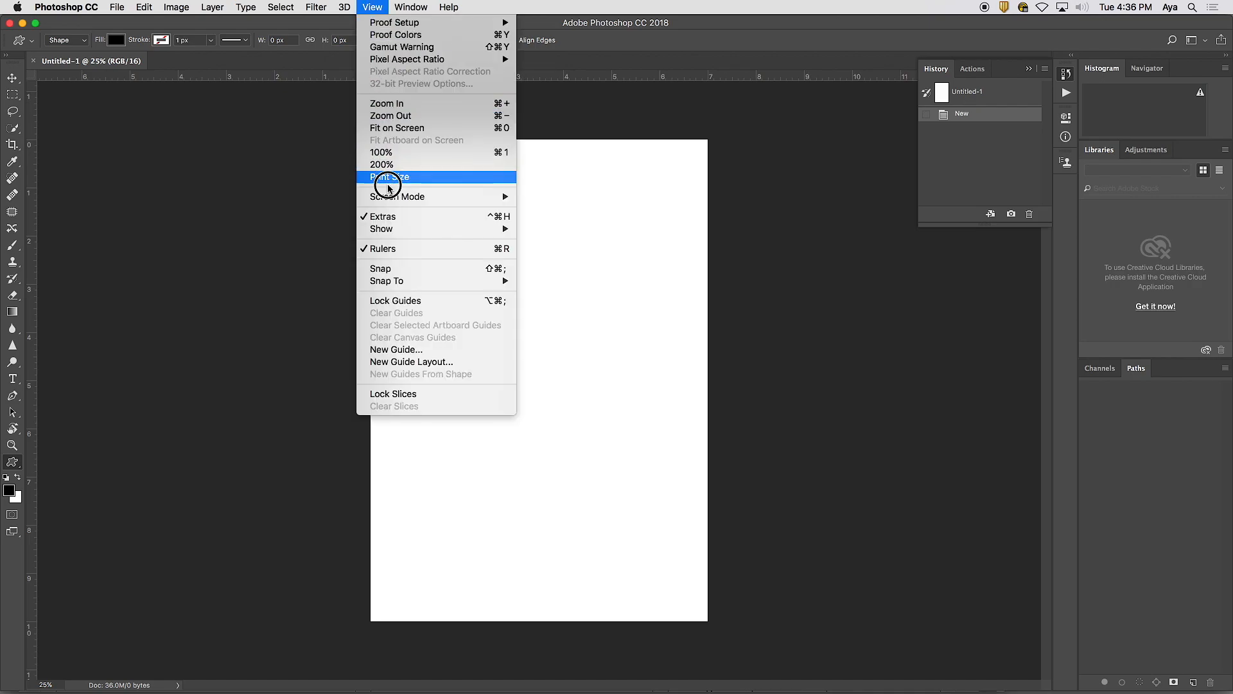
mouse_move(392, 229)
left_click(543, 259)
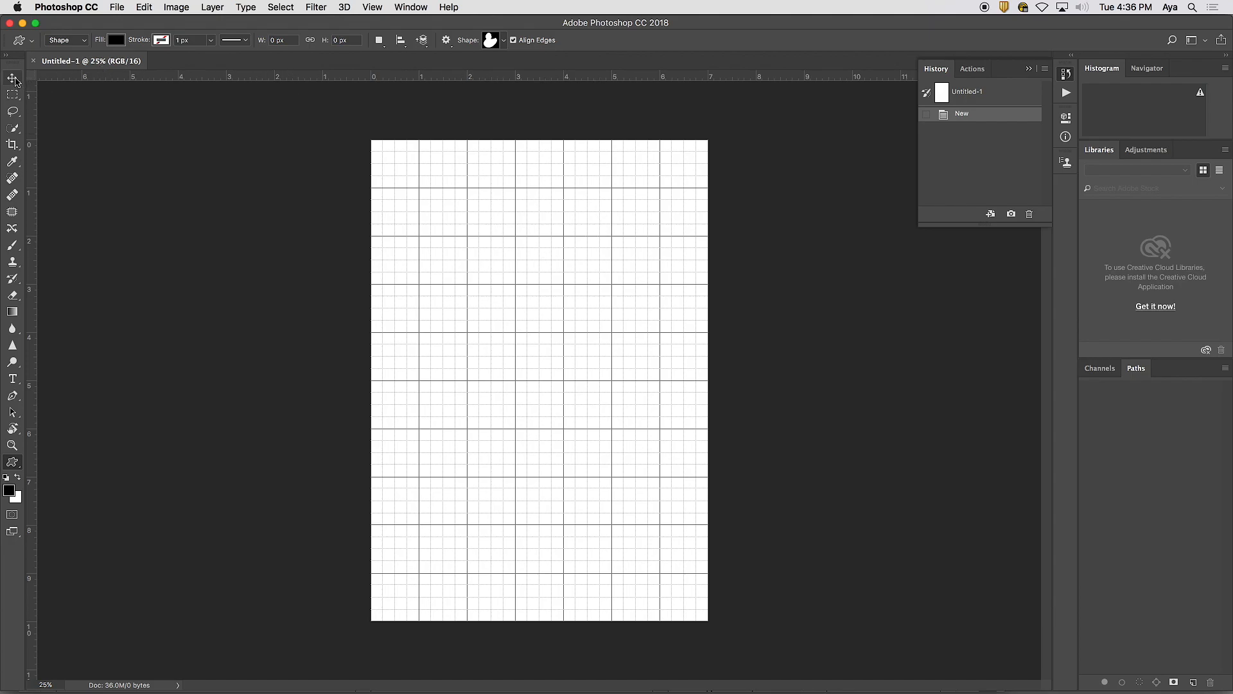
Using the Move tool, place a horizontal guide across the middle of the page at the 5-inch mark.
left_click(13, 78)
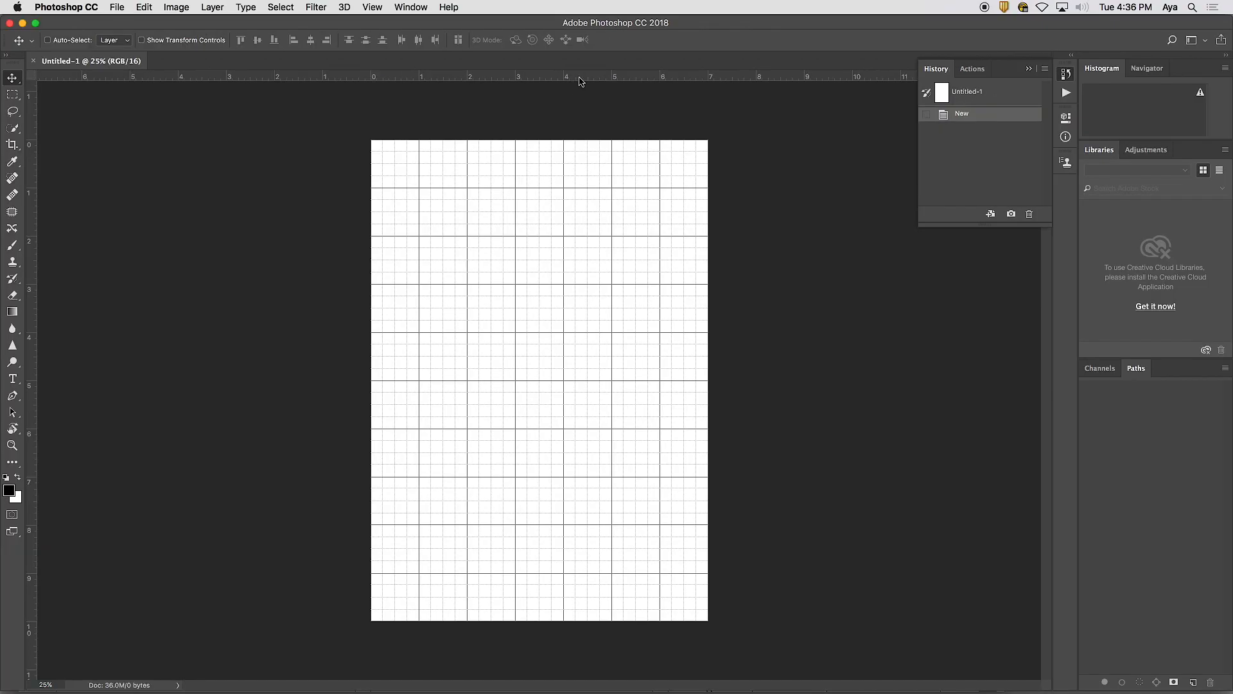
left_click_drag(548, 71, 529, 397)
left_click_drag(532, 299, 526, 381)
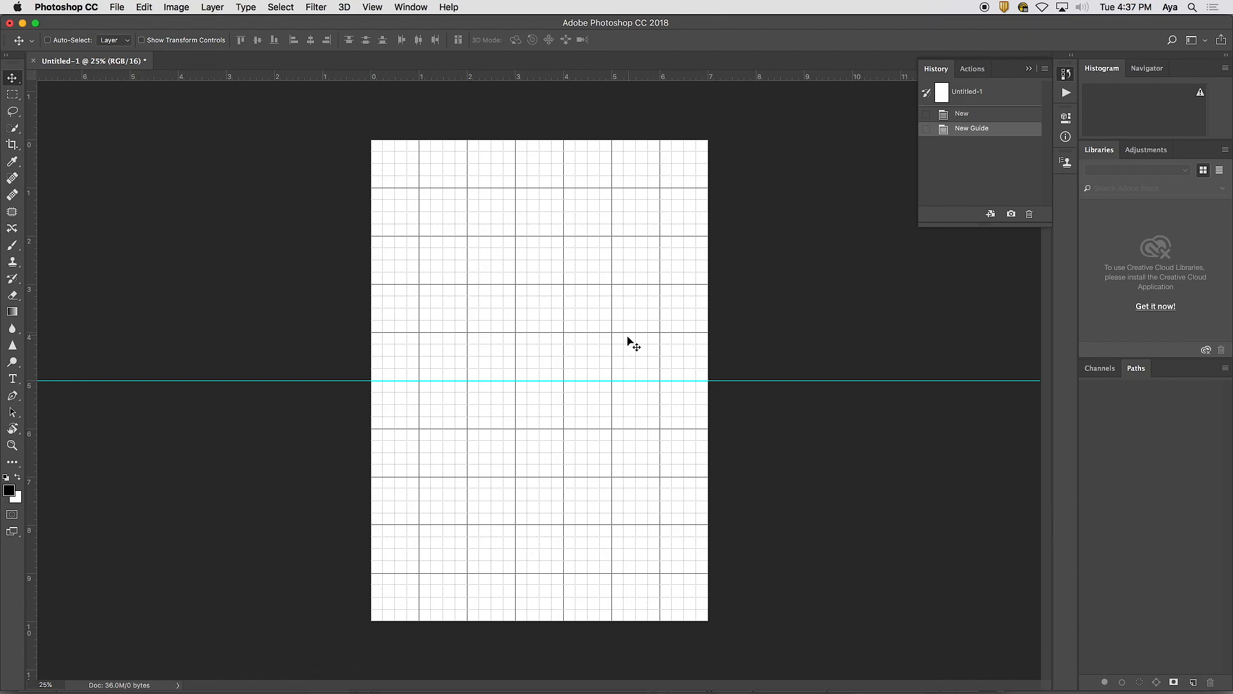
Browse the Samples_CS3 folder in Adobe Bridge and open Island Girl.jpg in Photoshop, using its embedded color profile.
left_click(78, 8)
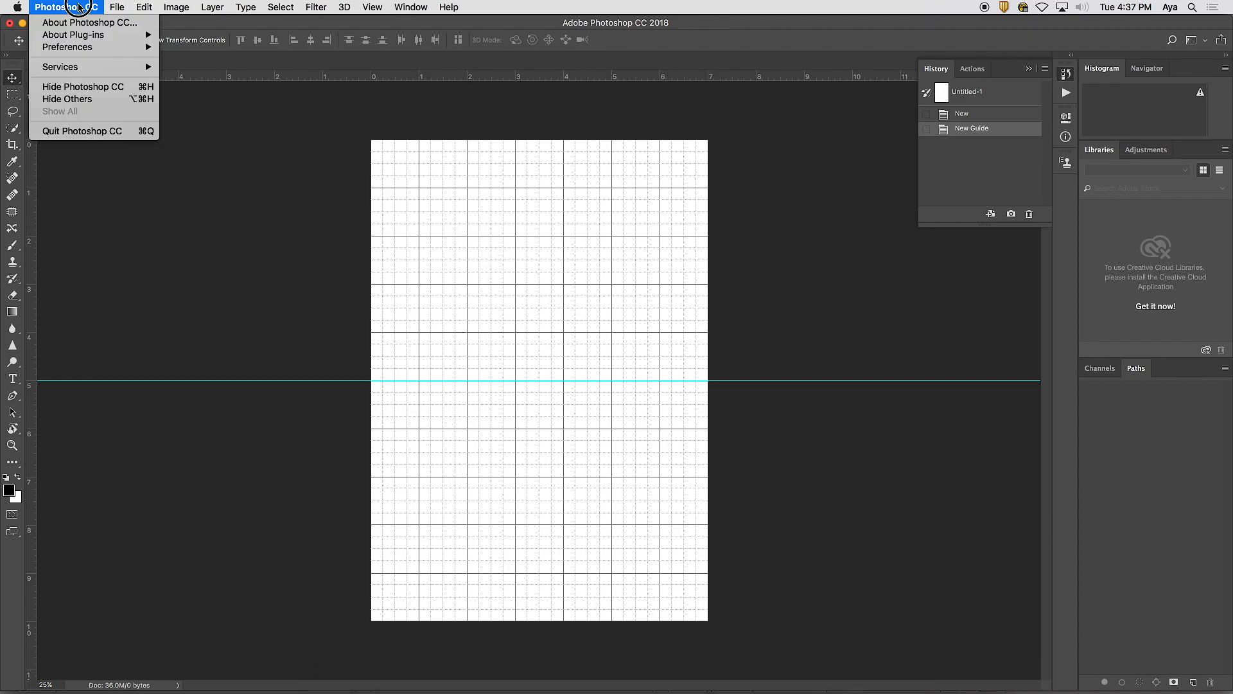
left_click(117, 9)
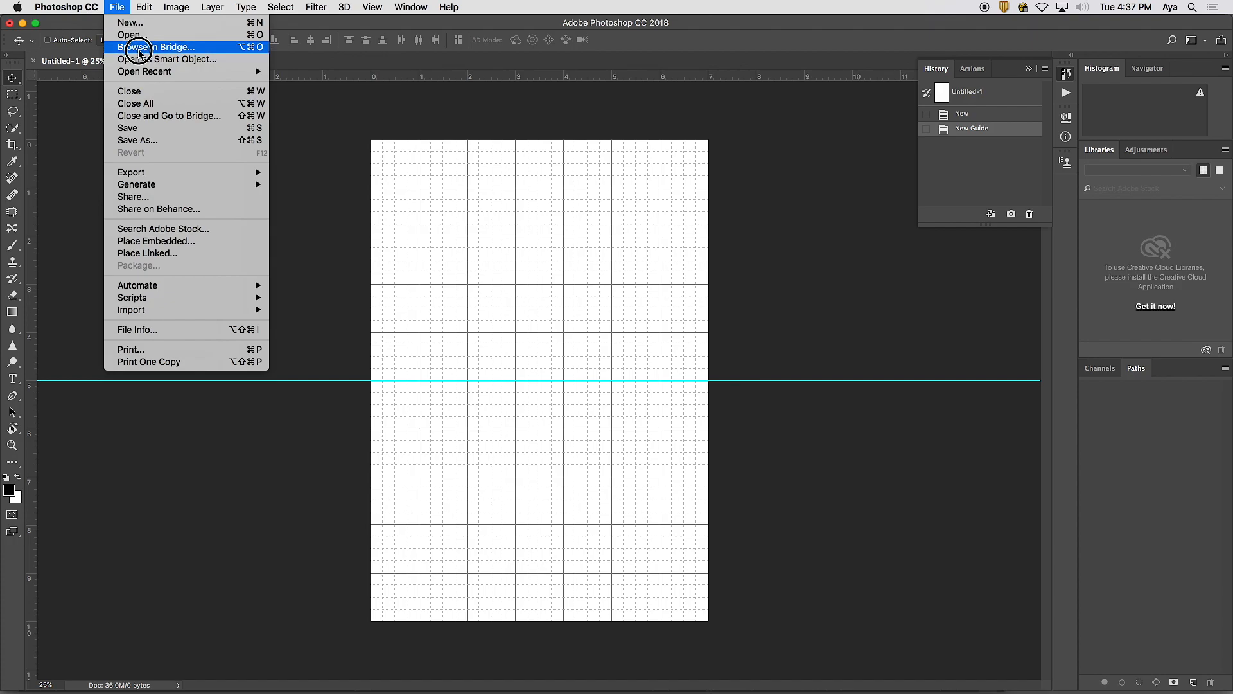
left_click(147, 47)
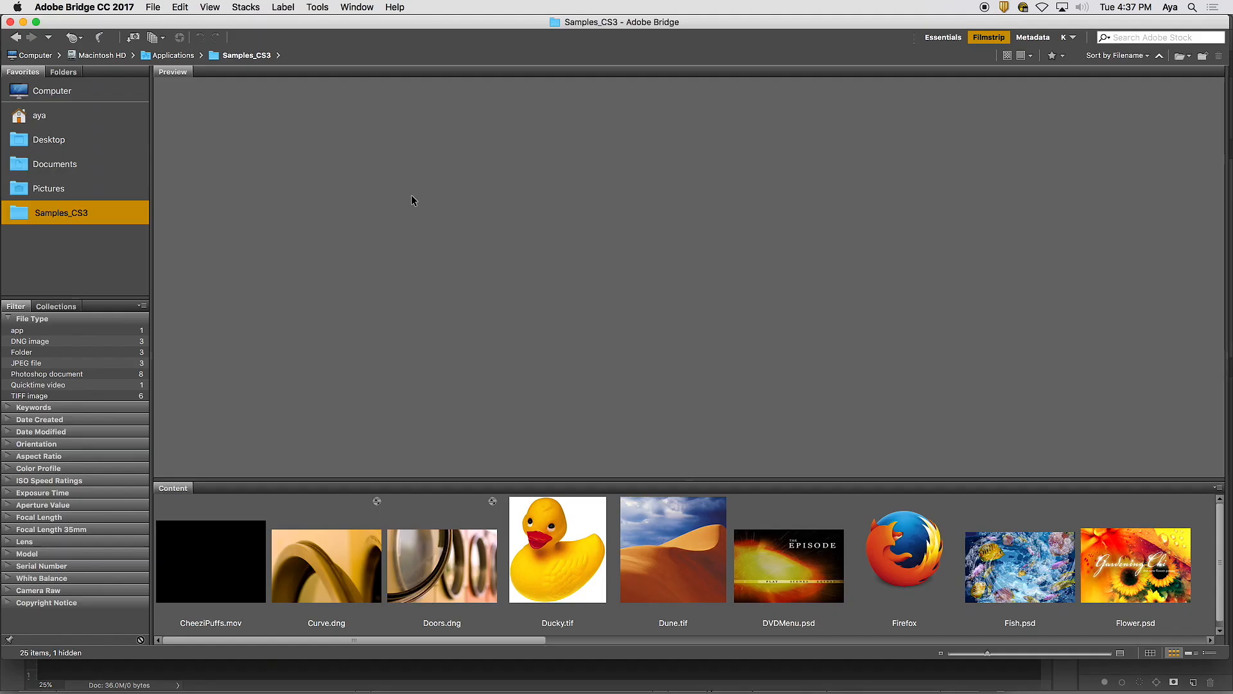
left_click_drag(543, 641, 846, 640)
left_click(527, 568)
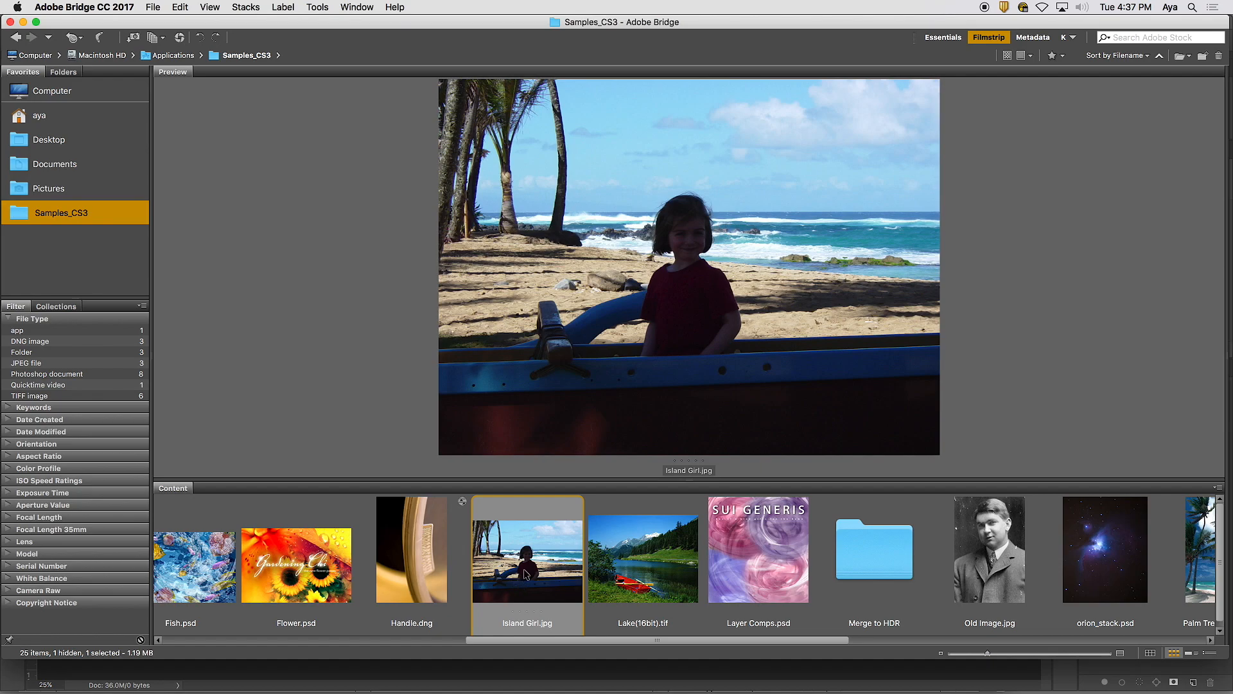
double_click(526, 569)
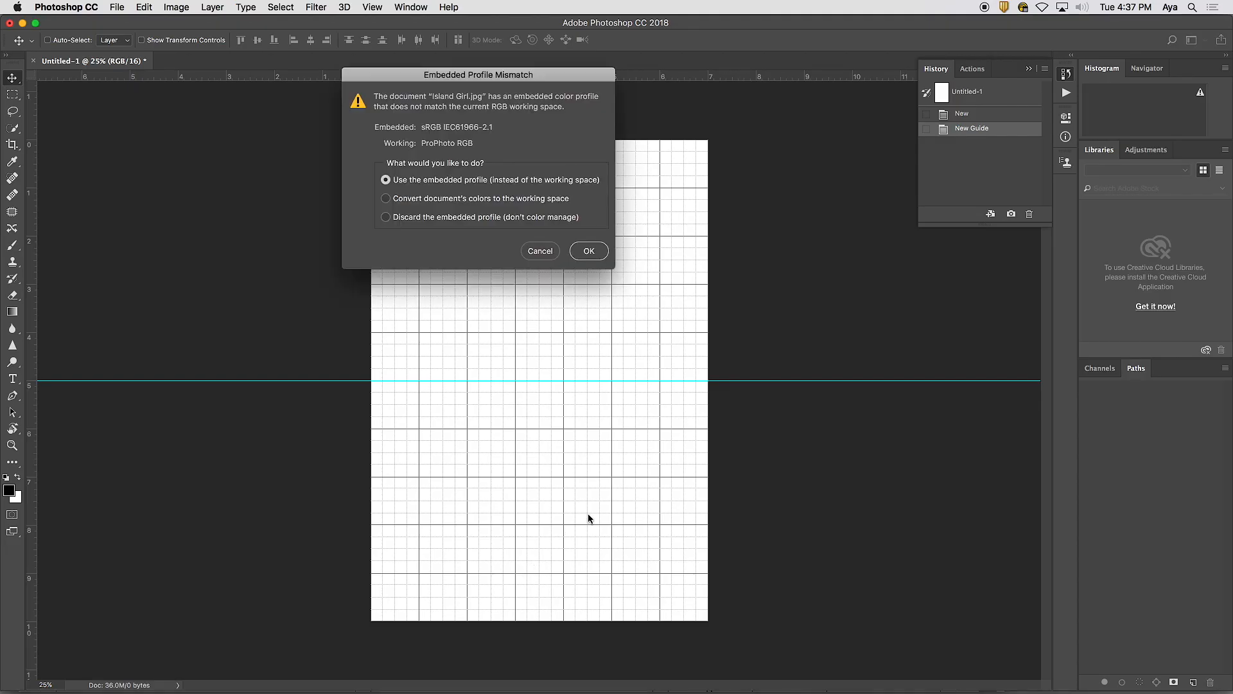
left_click(589, 250)
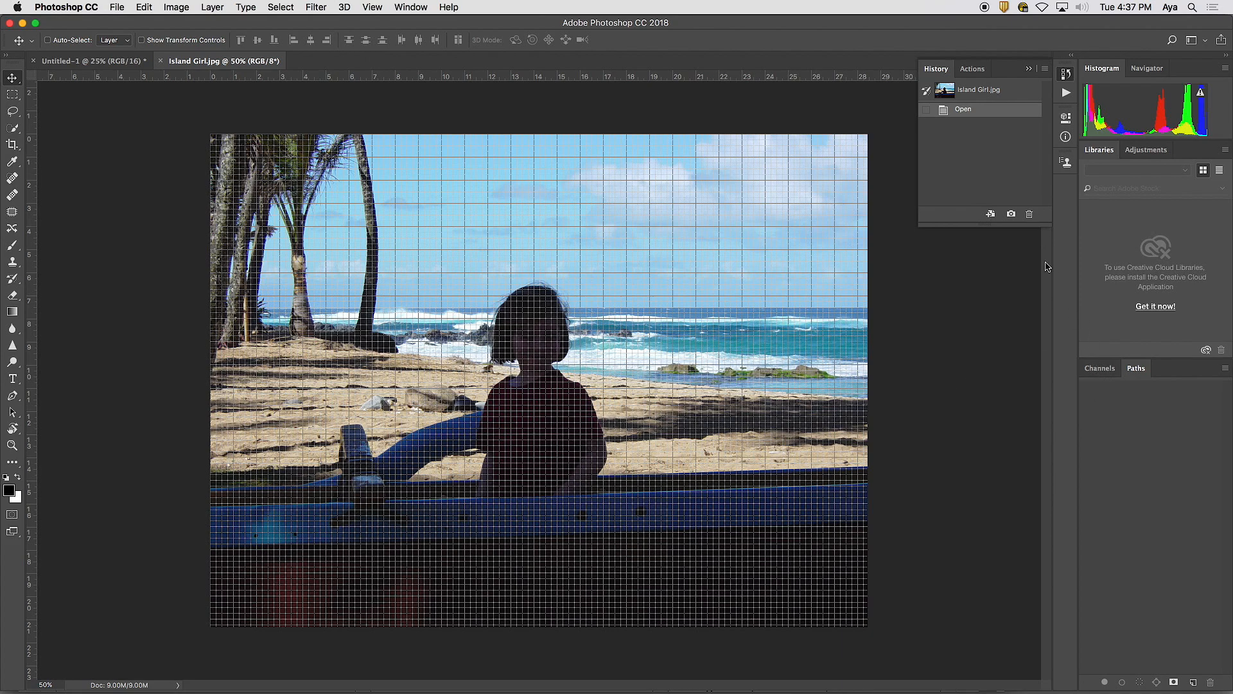
left_click(96, 64)
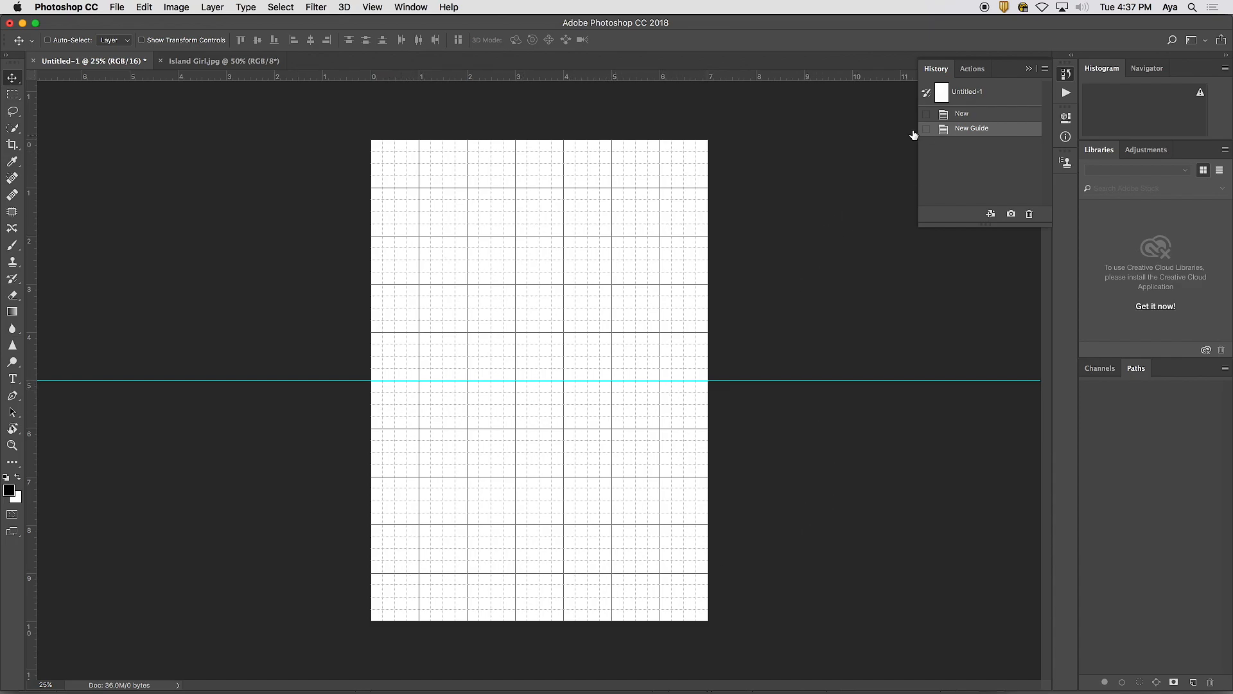
left_click(224, 61)
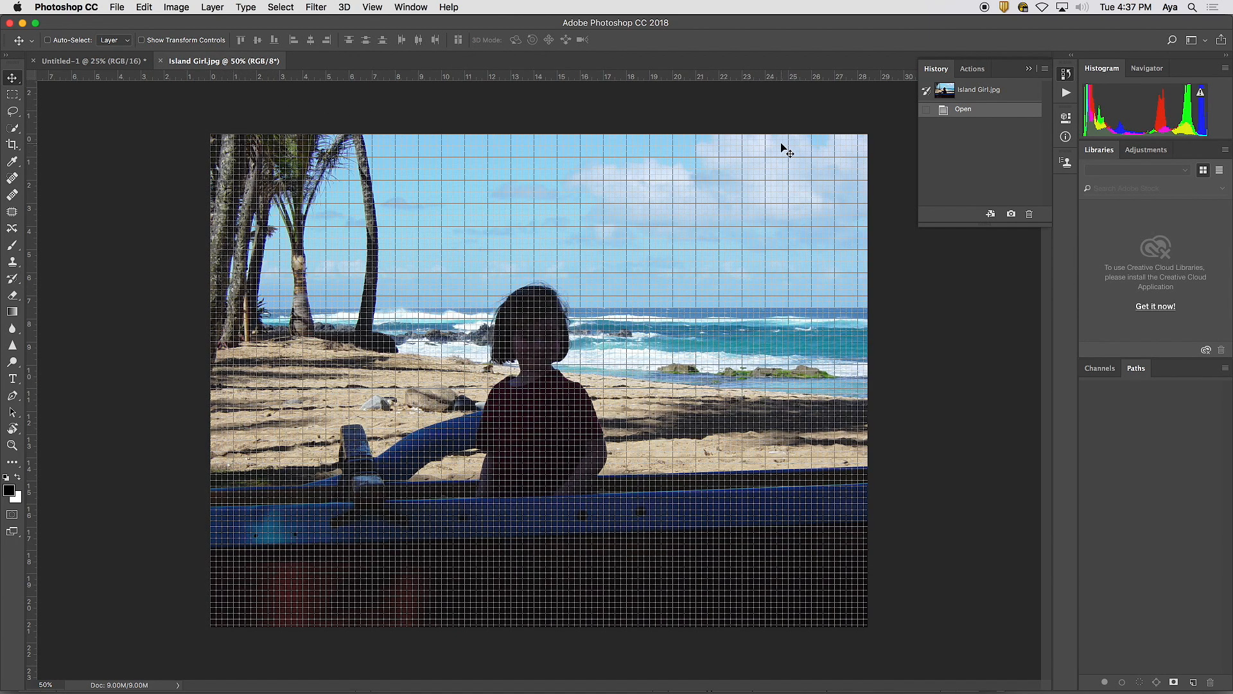
Reset the Photography workspace and detach the Layers panel so it floats beside the image.
left_click(1192, 40)
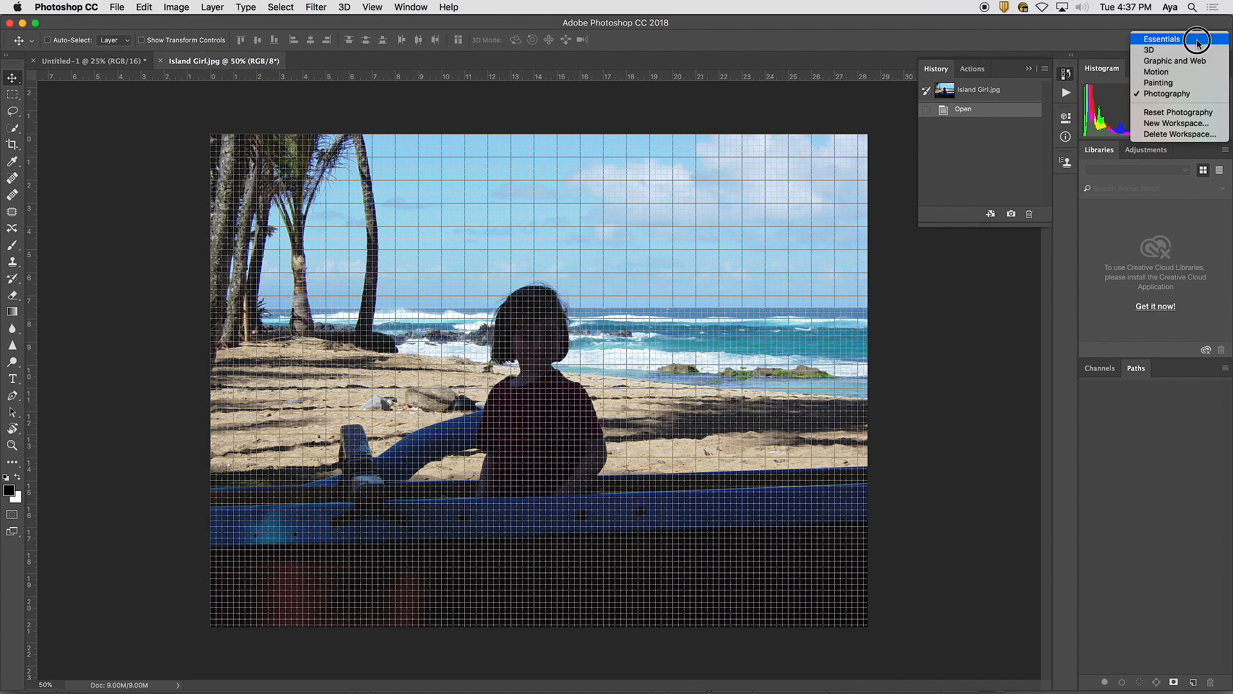
left_click(1197, 116)
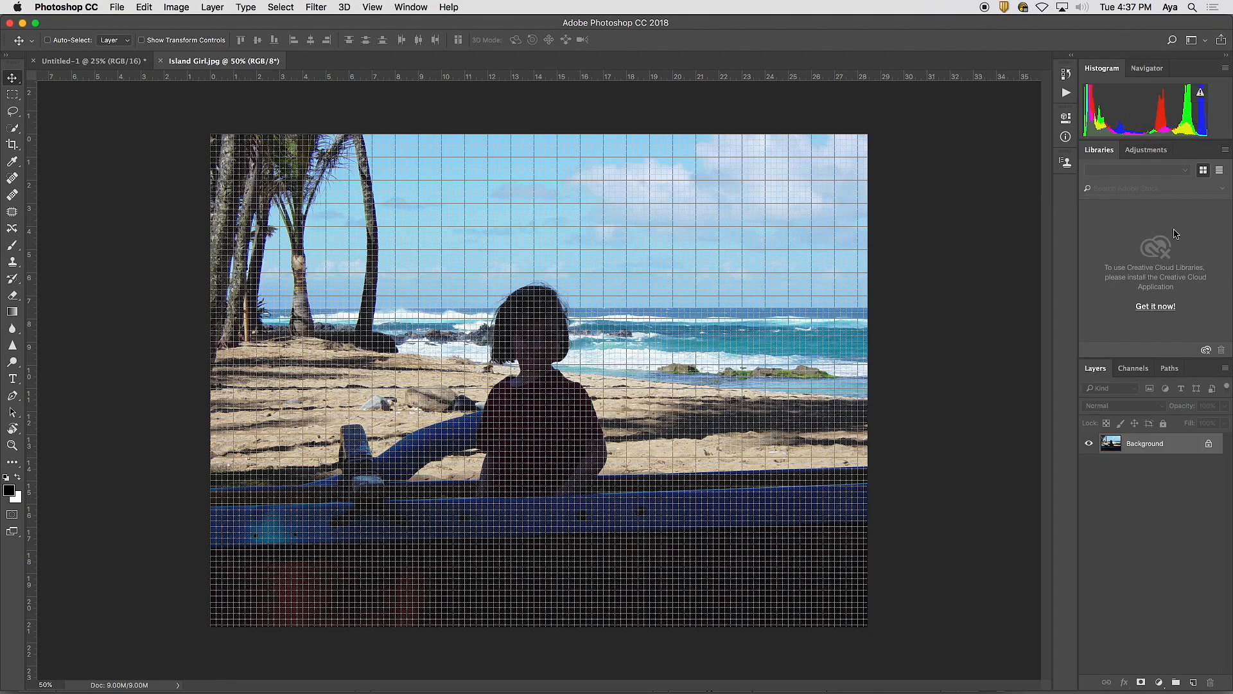
left_click_drag(1101, 376, 927, 103)
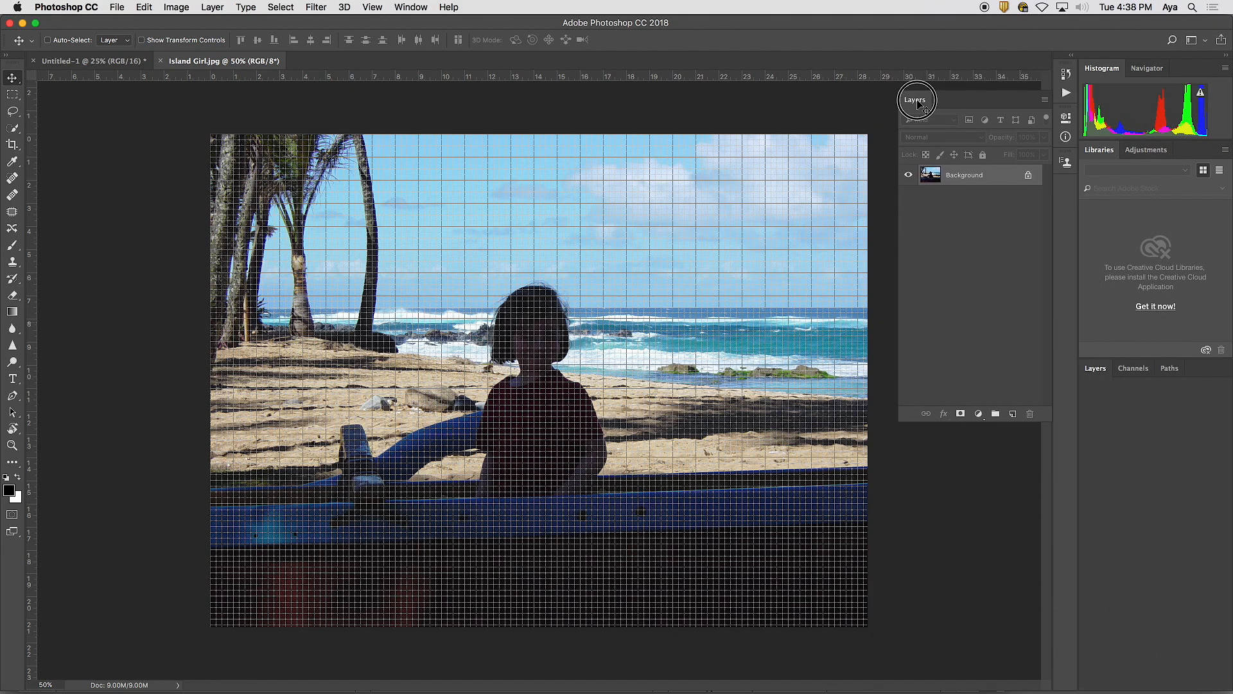
Arrange the two open documents side by side with the 2-up Vertical layout.
left_click(420, 7)
mouse_move(449, 22)
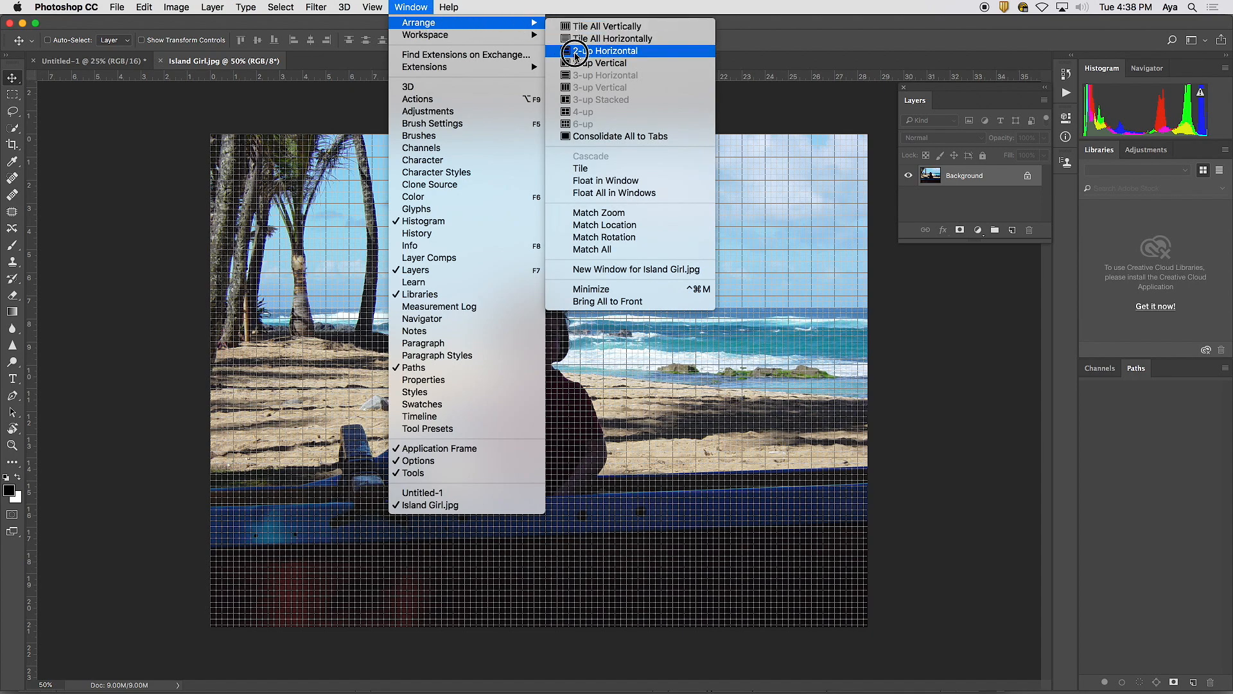
left_click(587, 62)
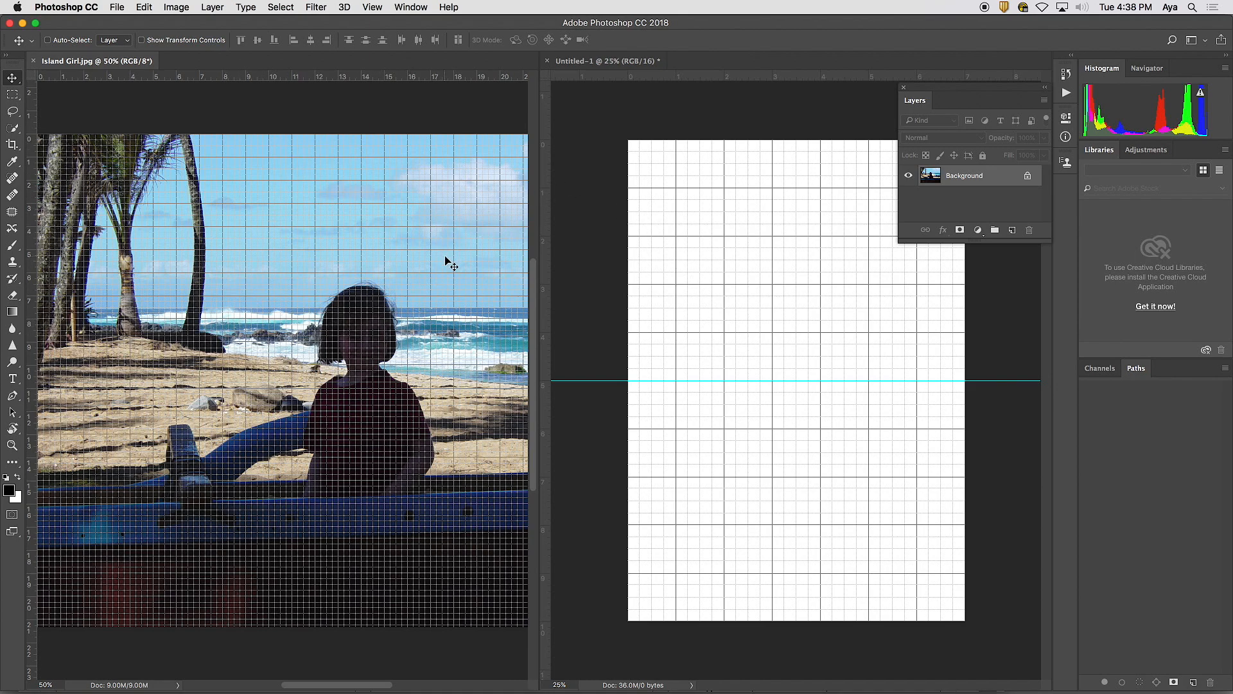
Copy the Background layer of Island Girl.jpg into Untitled-1, accepting the different bit depth.
left_click_drag(963, 180, 793, 476)
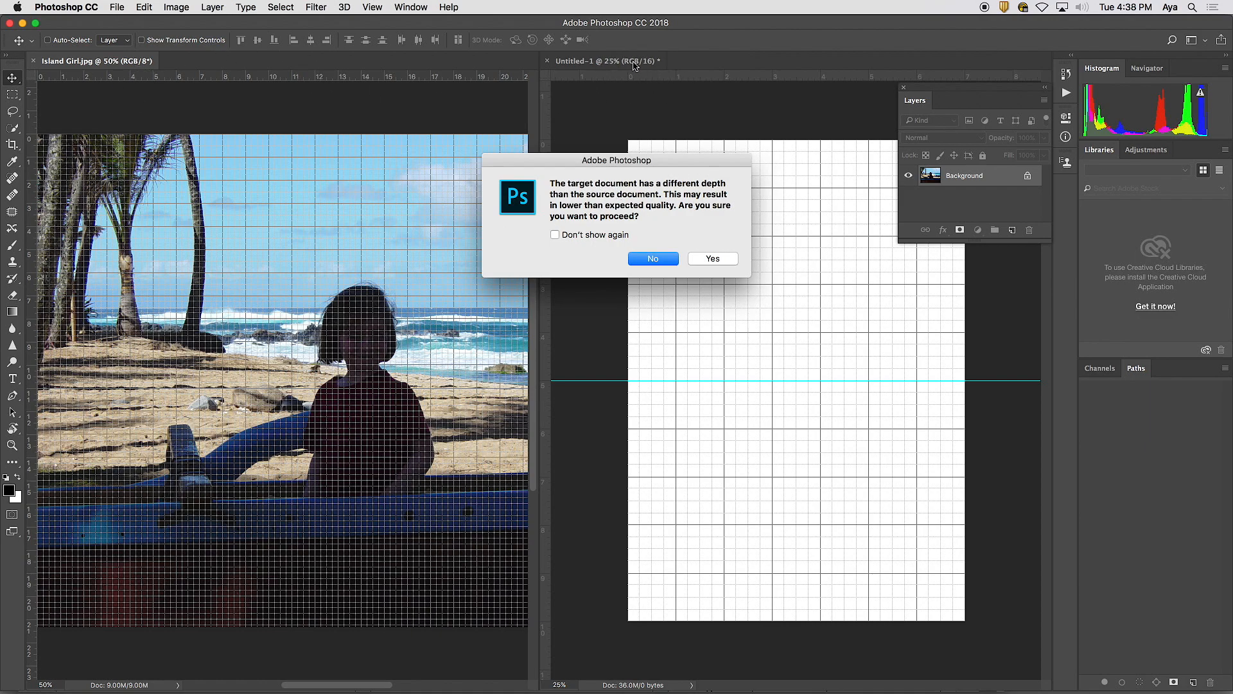
left_click(719, 259)
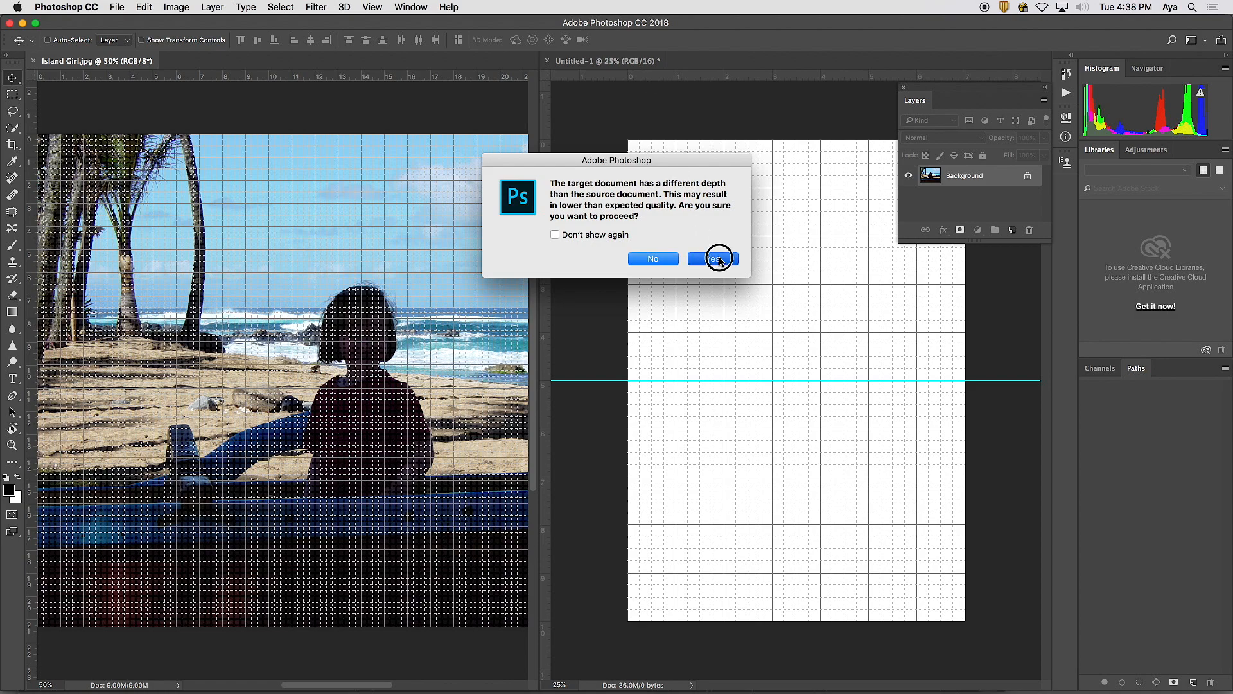
left_click(738, 405)
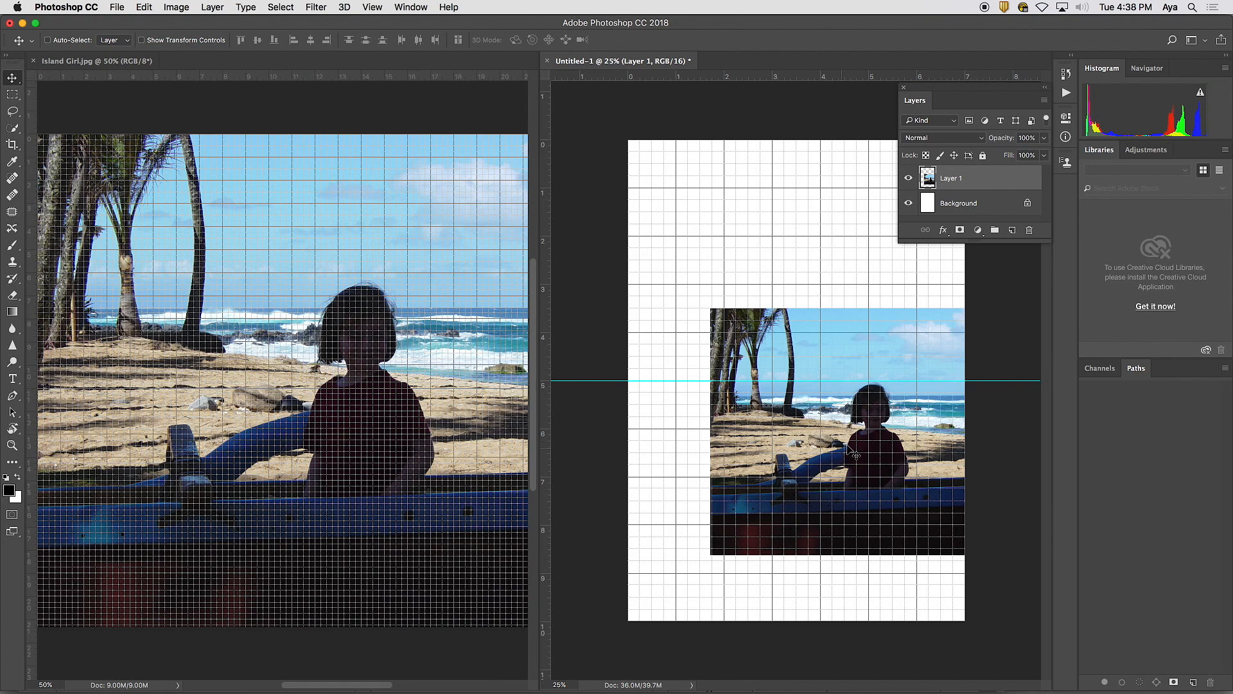
Move the photo layer into the lower half of the page, just under the guide, and close Island Girl.jpg.
left_click_drag(844, 447, 776, 521)
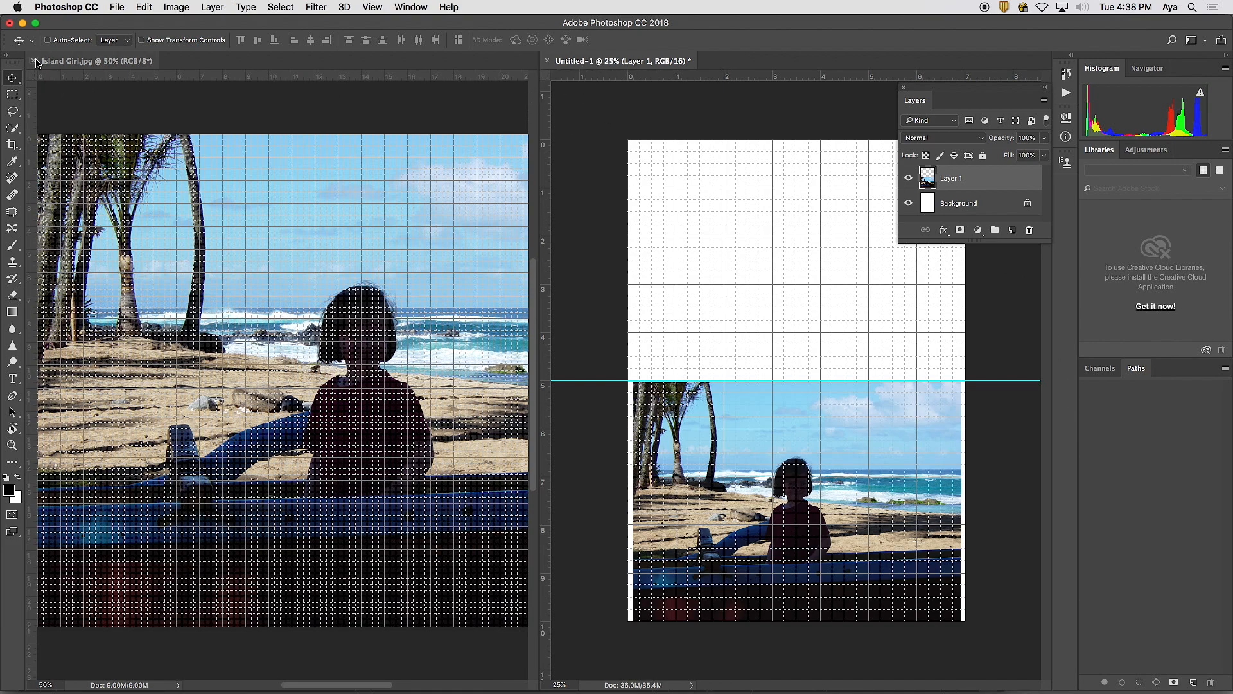
left_click(33, 61)
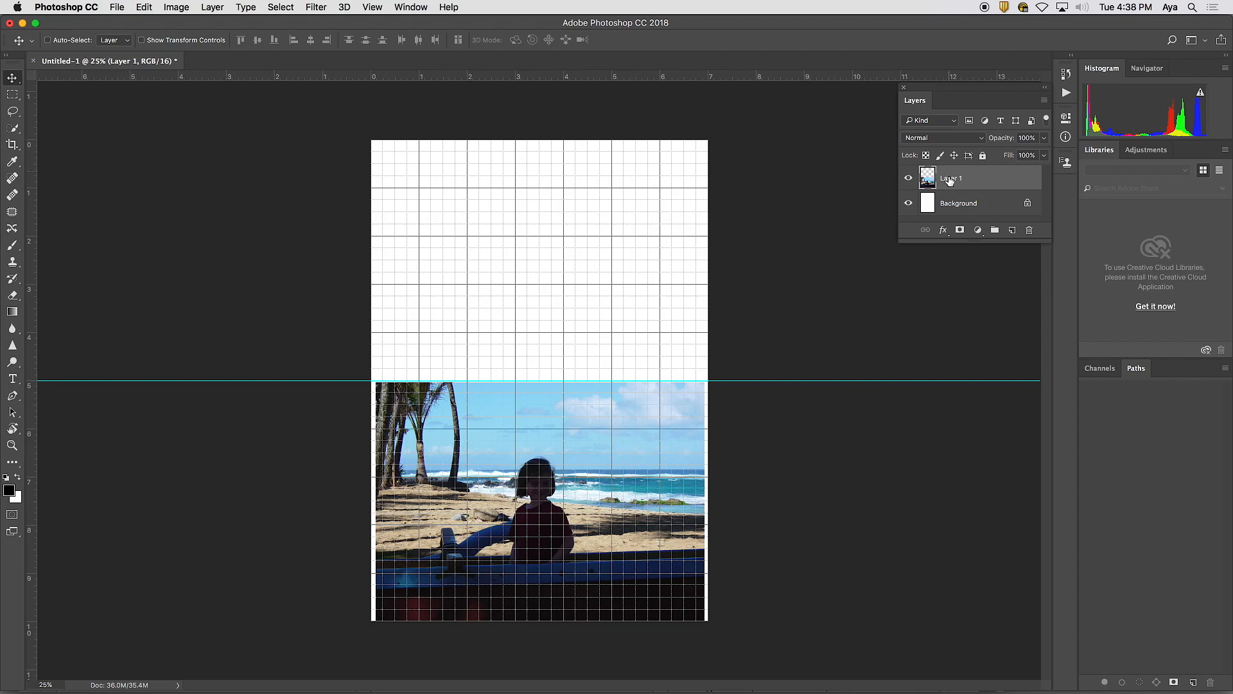
left_click(575, 492)
mouse_move(575, 492)
left_mouse_down()
mouse_move(572, 478)
mouse_move(573, 492)
left_mouse_up()
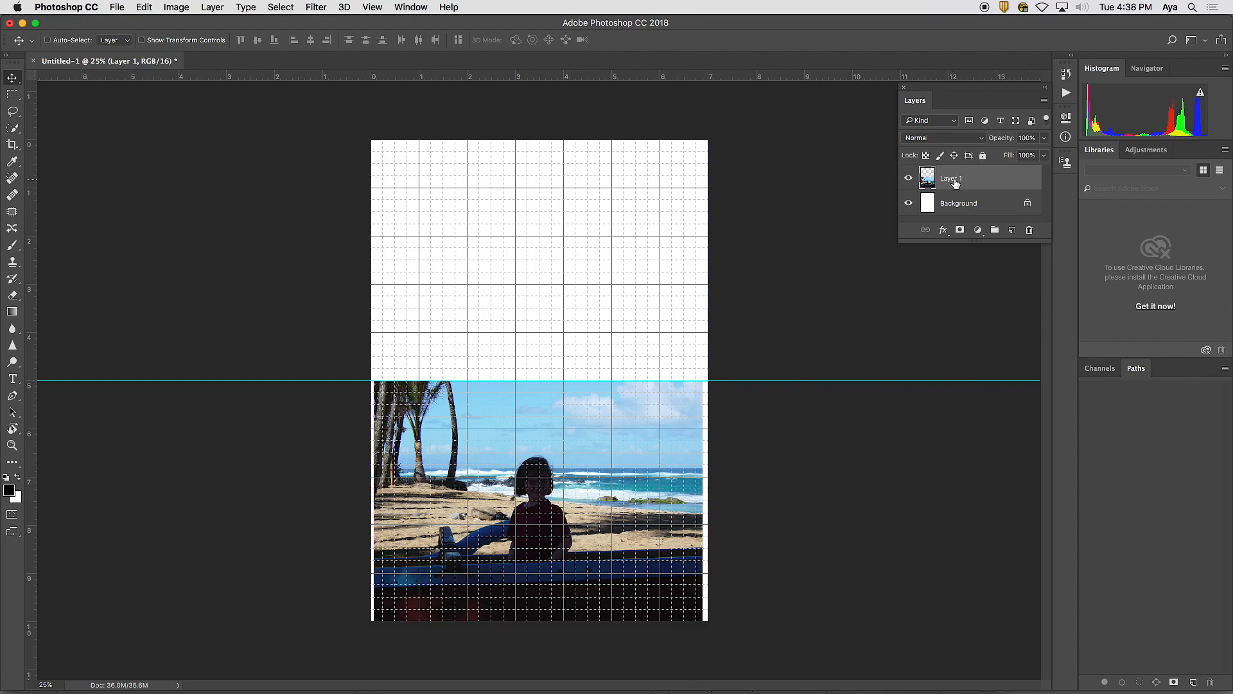
Scale the photo layer proportionally to about 91% with Free Transform and center it within the lower half of the page.
mouse_move(144, 7)
left_mouse_down()
mouse_move(191, 314)
mouse_move(211, 295)
mouse_move(341, 315)
left_mouse_up()
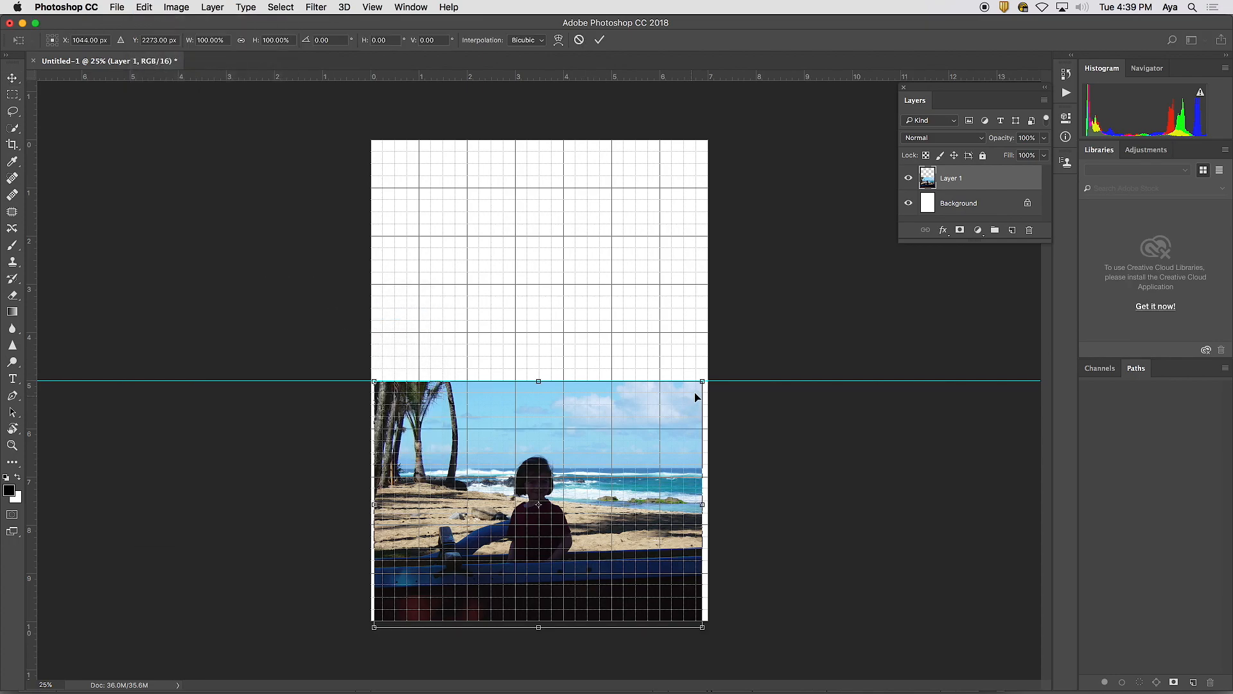
left_click_drag(704, 380, 672, 404)
left_click_drag(602, 490, 616, 475)
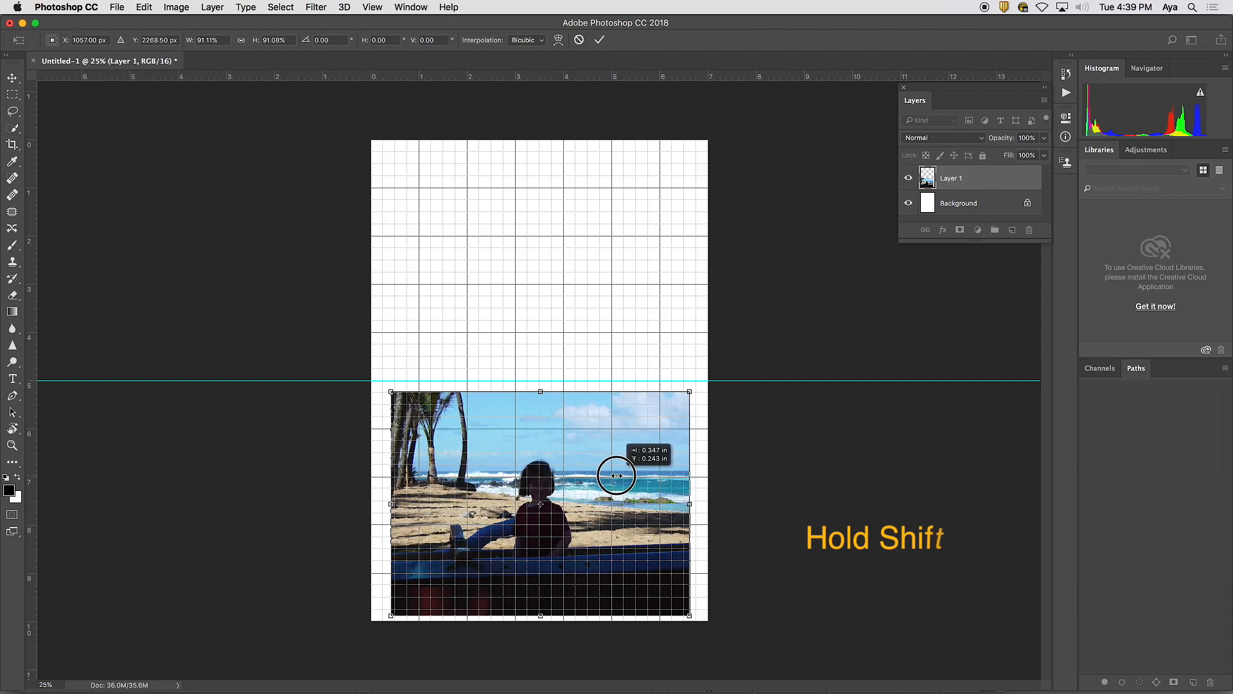
left_click_drag(616, 476, 615, 473)
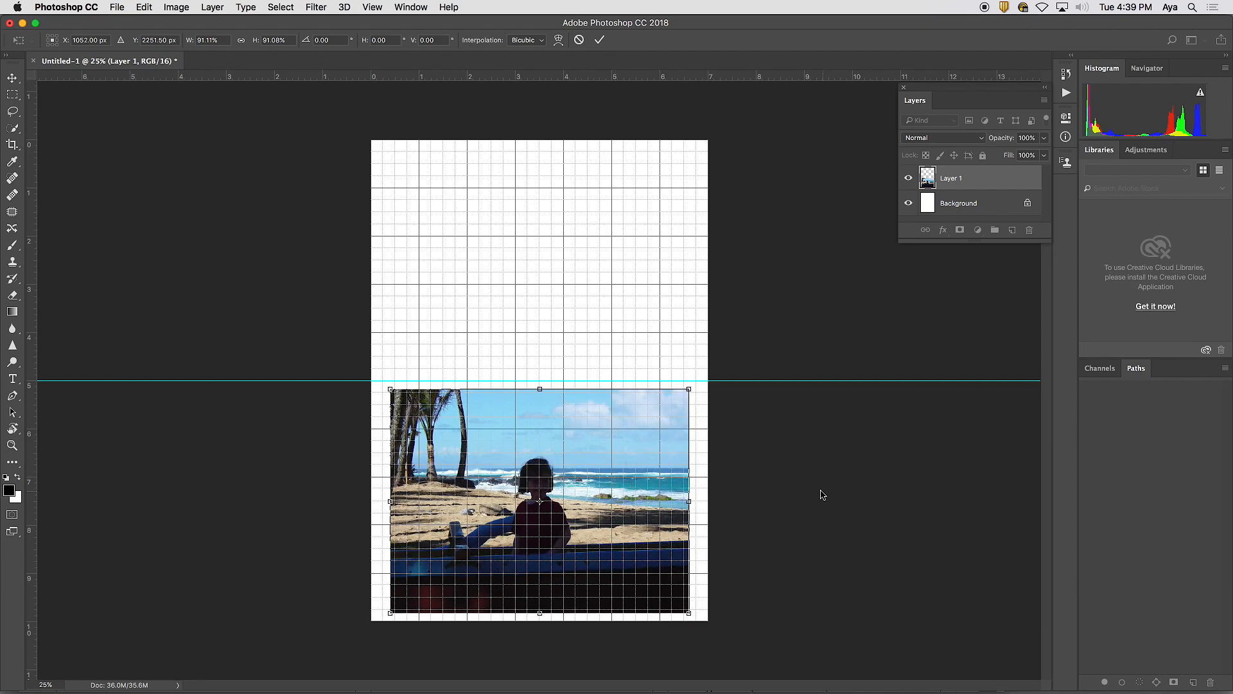
key("Return")
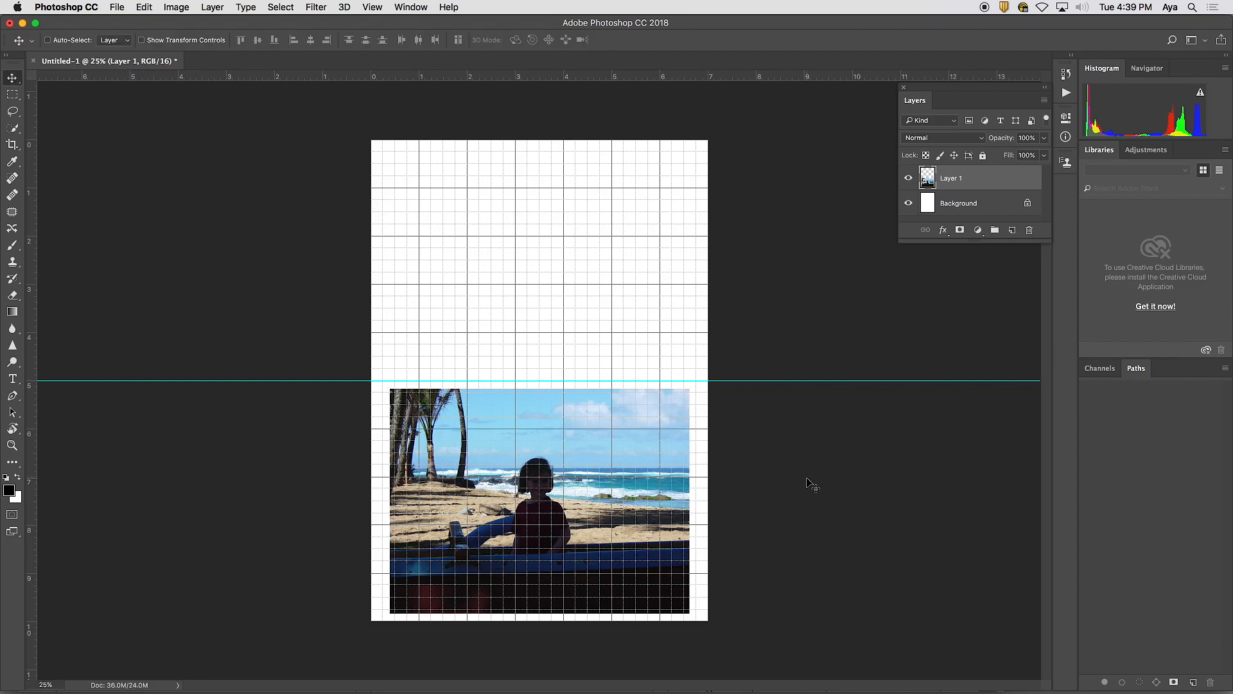
Hide the grid while leaving the rulers and the guide shown.
left_click(424, 8)
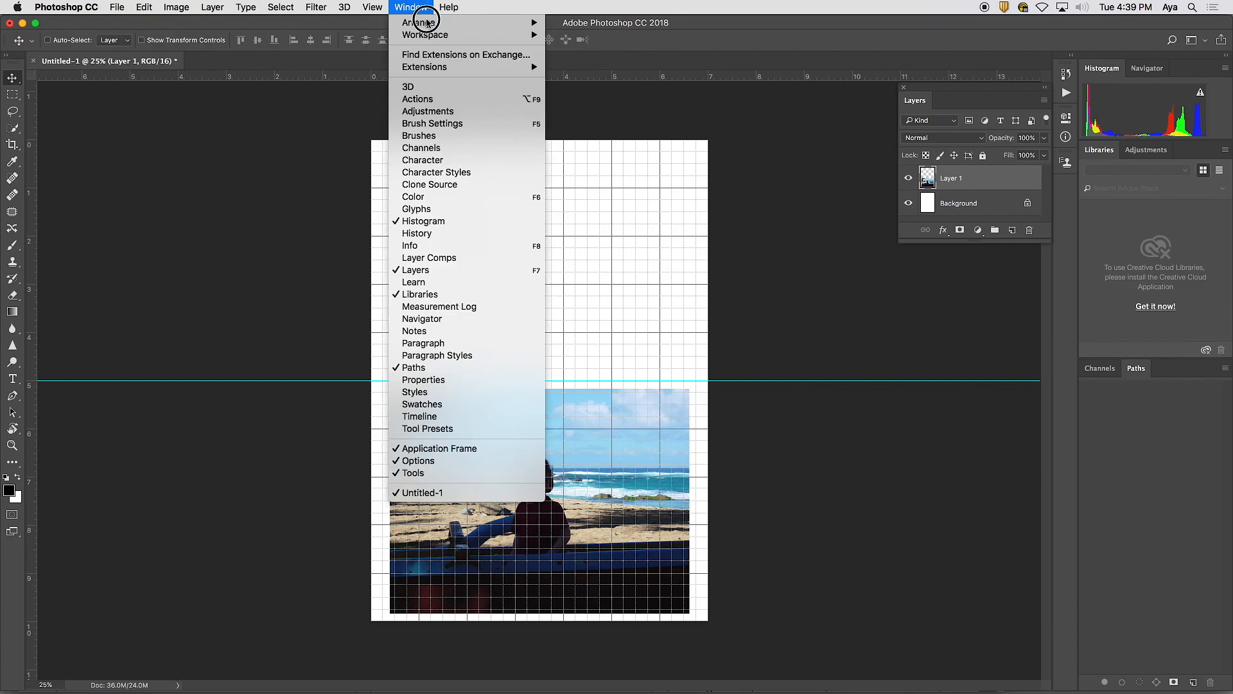
mouse_move(372, 7)
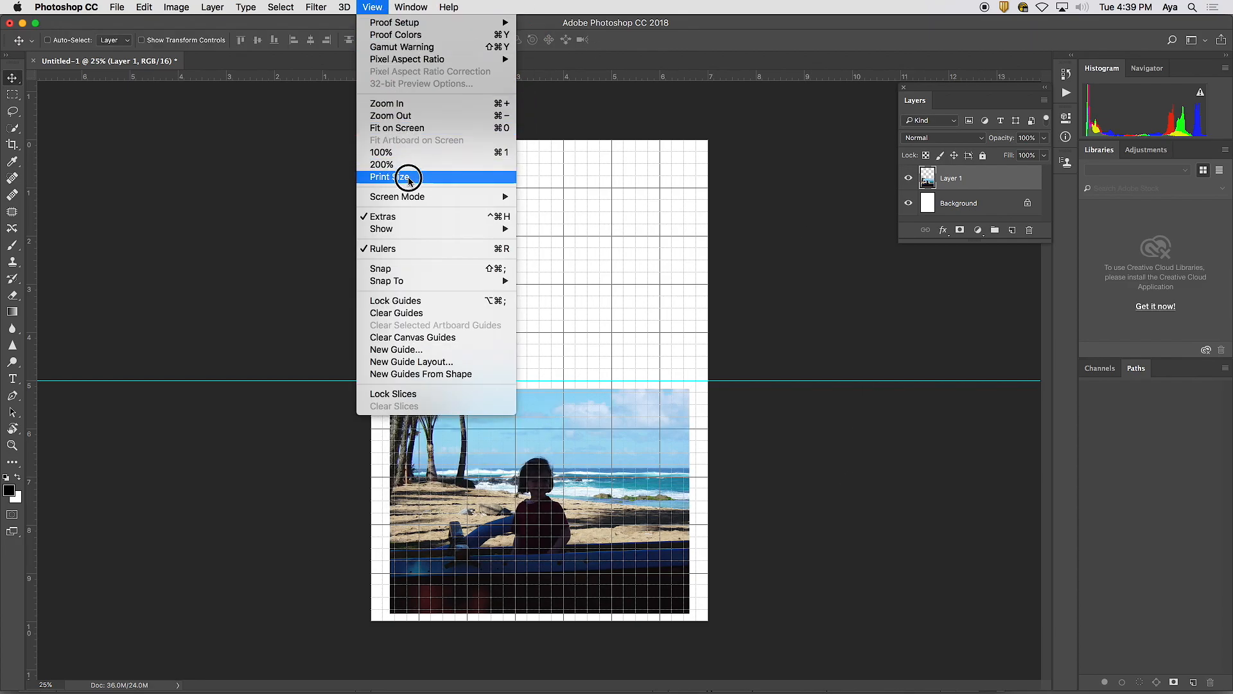
mouse_move(418, 228)
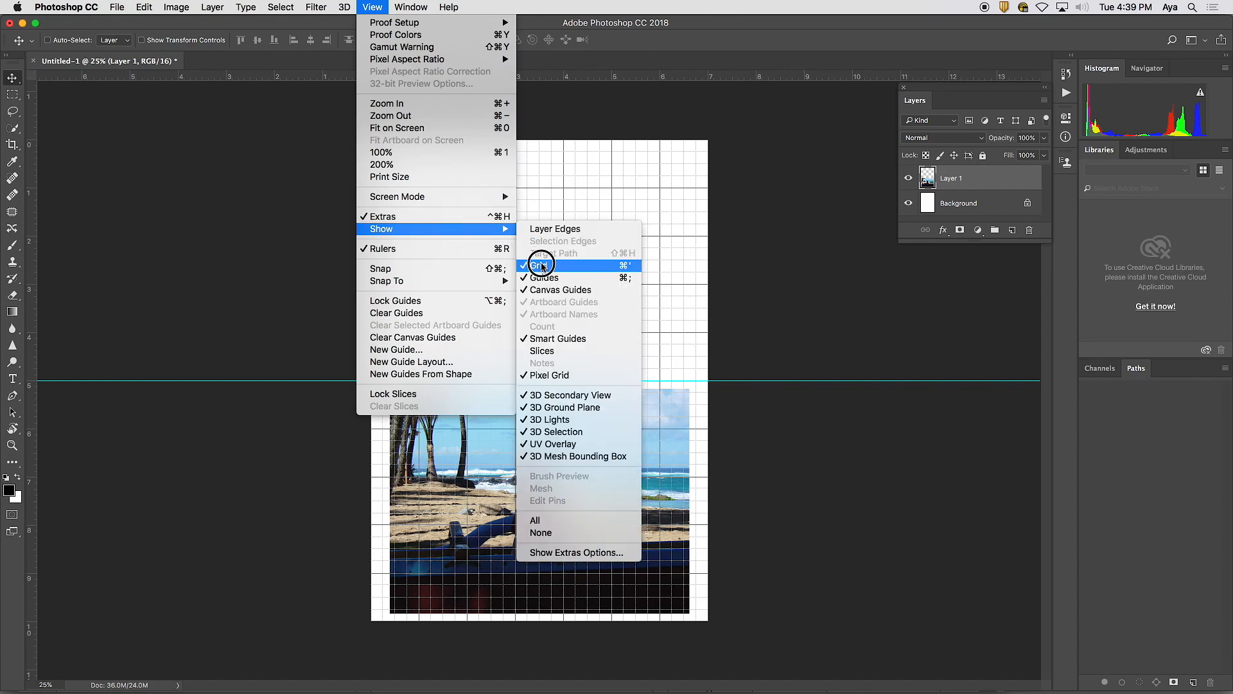
left_click(541, 262)
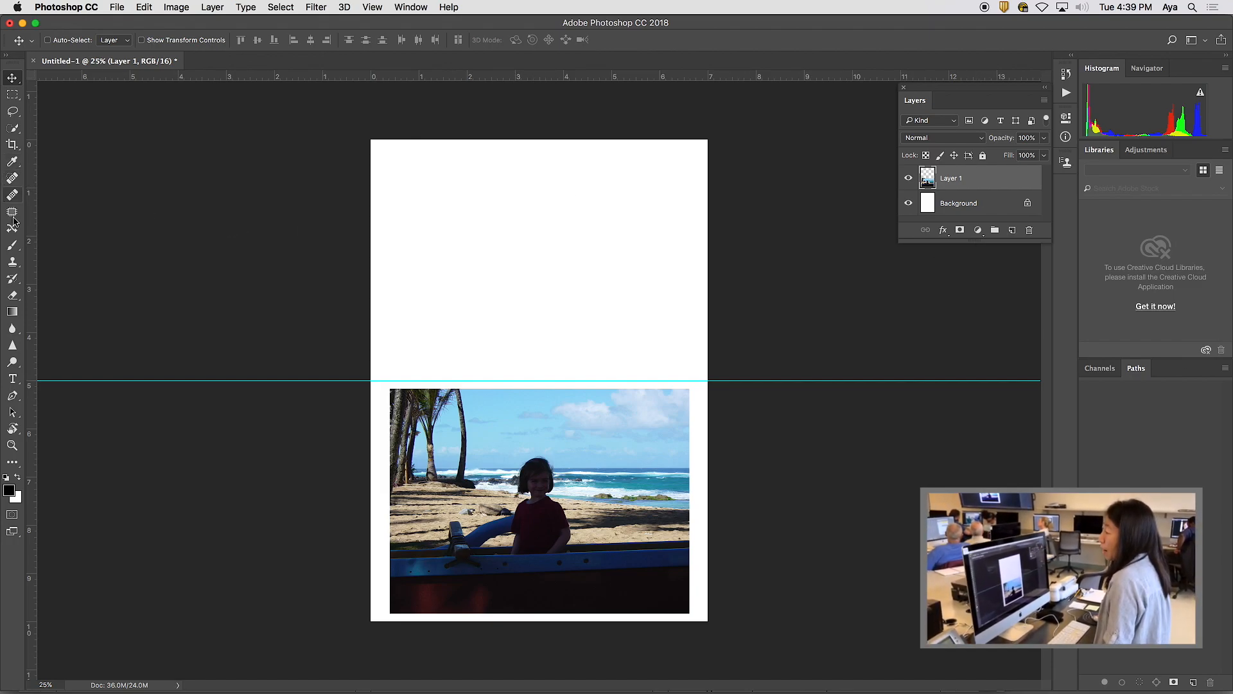
Add the text "Digital Imaging I PHT270" with "Demo postcard" on a second line near the upper edge of the page.
left_click(12, 378)
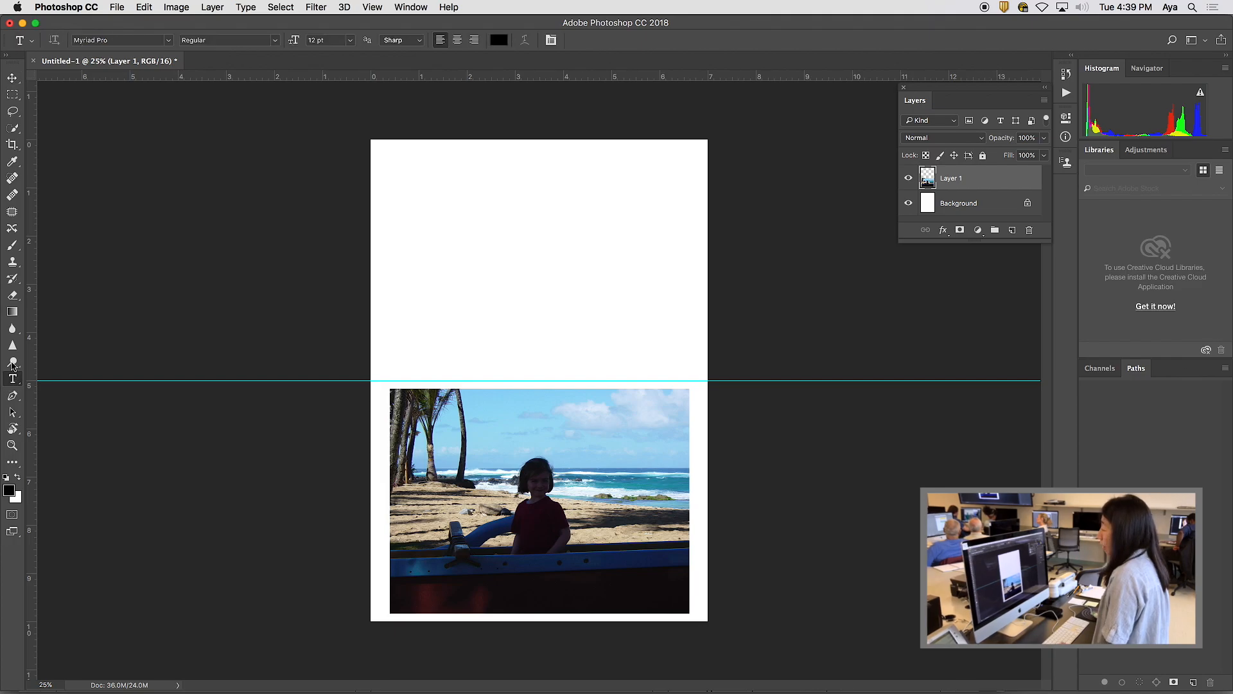
left_click(518, 178)
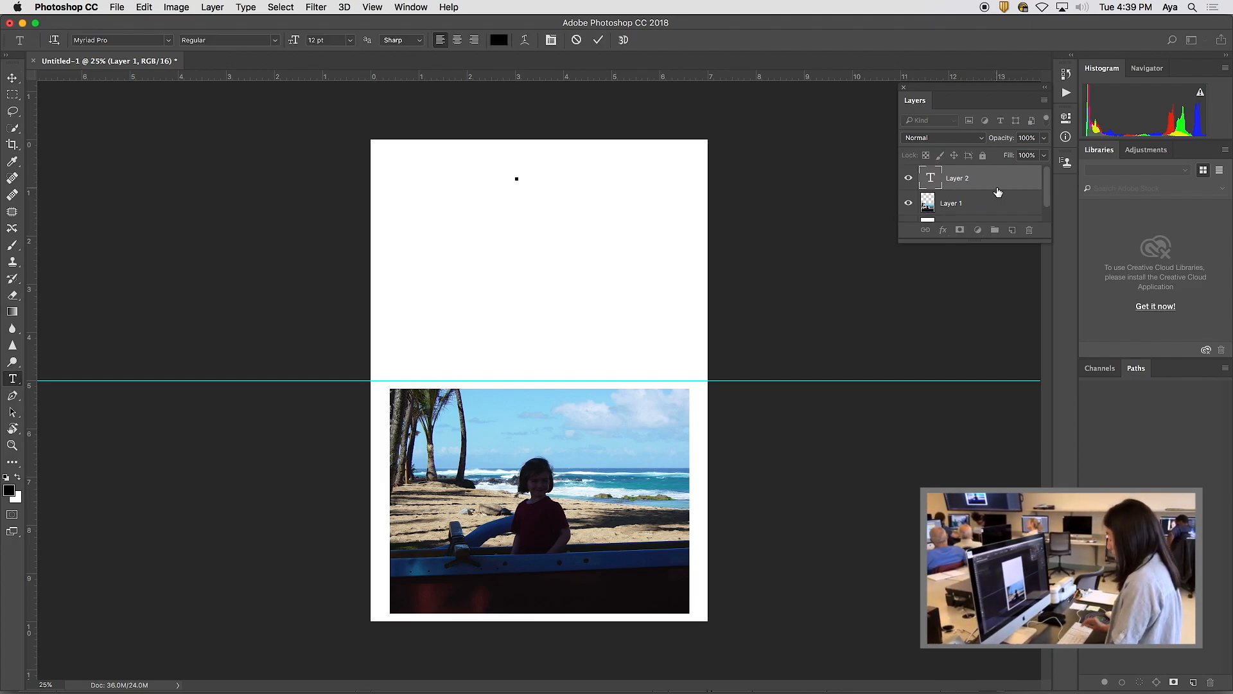
type("Pho")
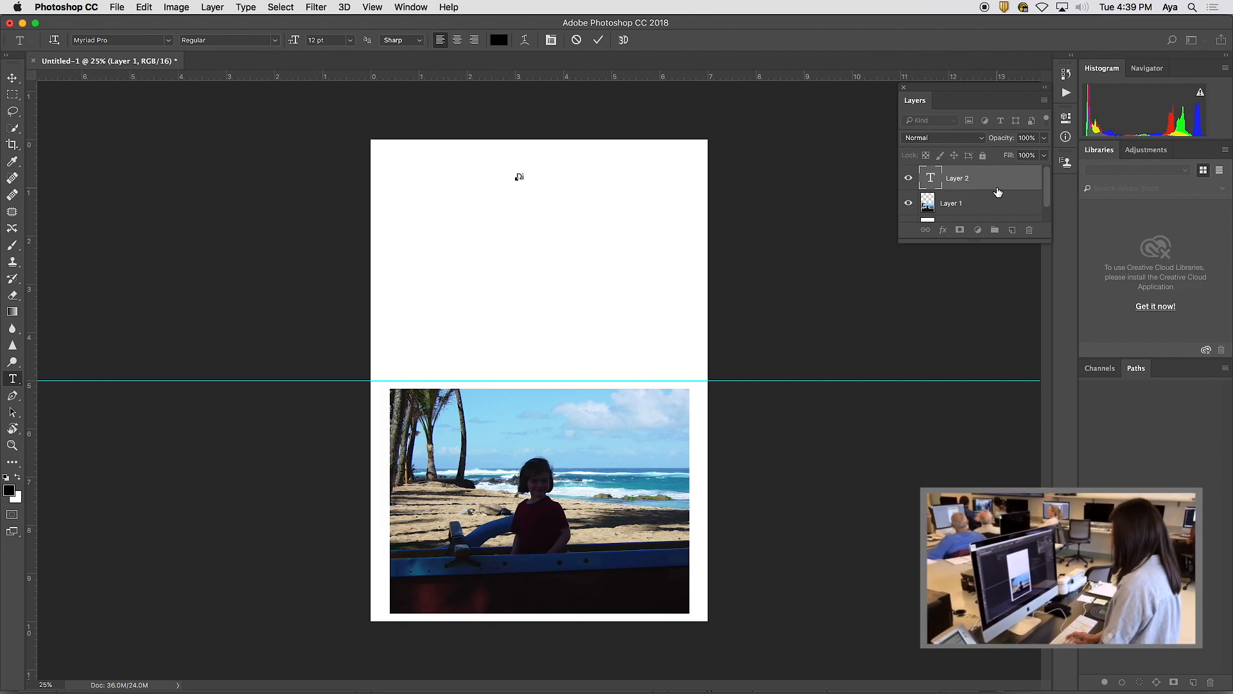
type("gital photography")
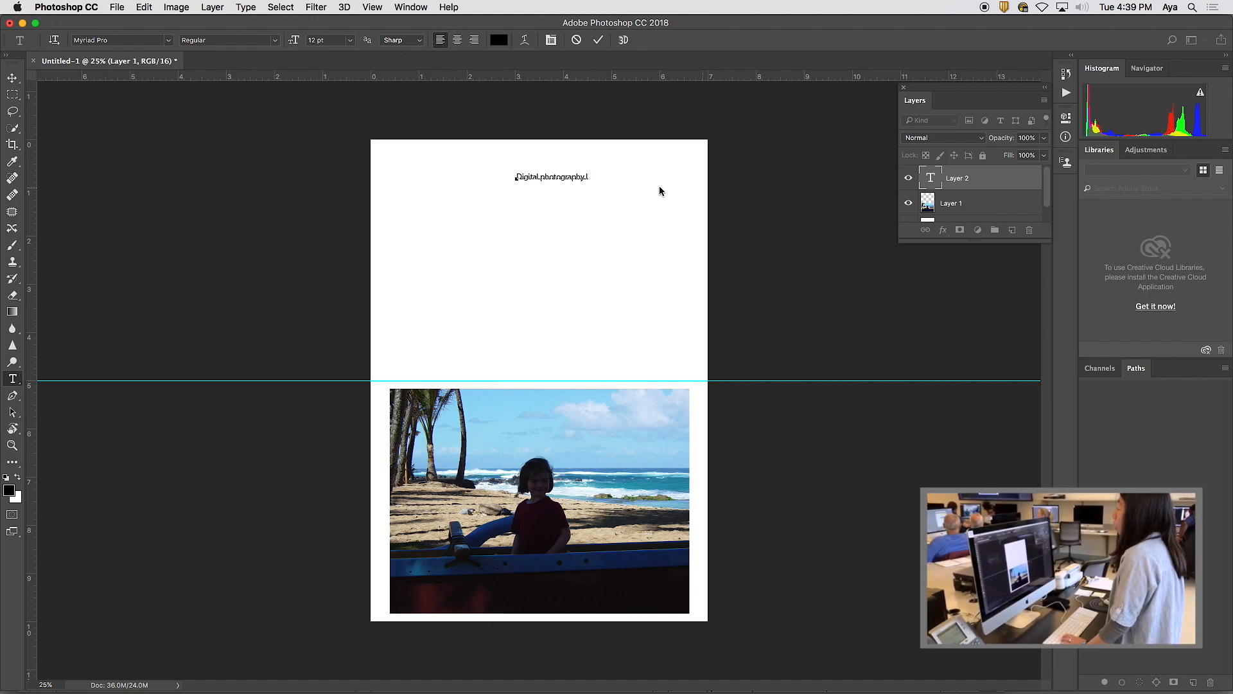
key("BackSpace")
key("BackSpace")
key("BackSpace")
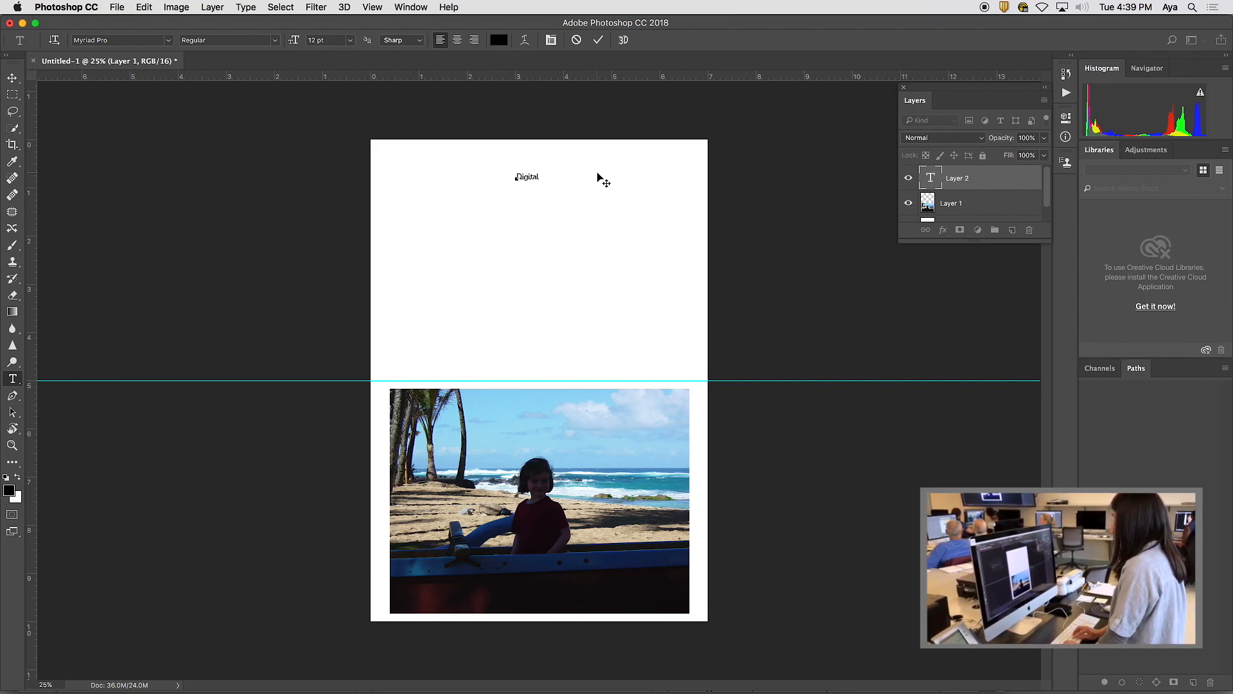
type("U")
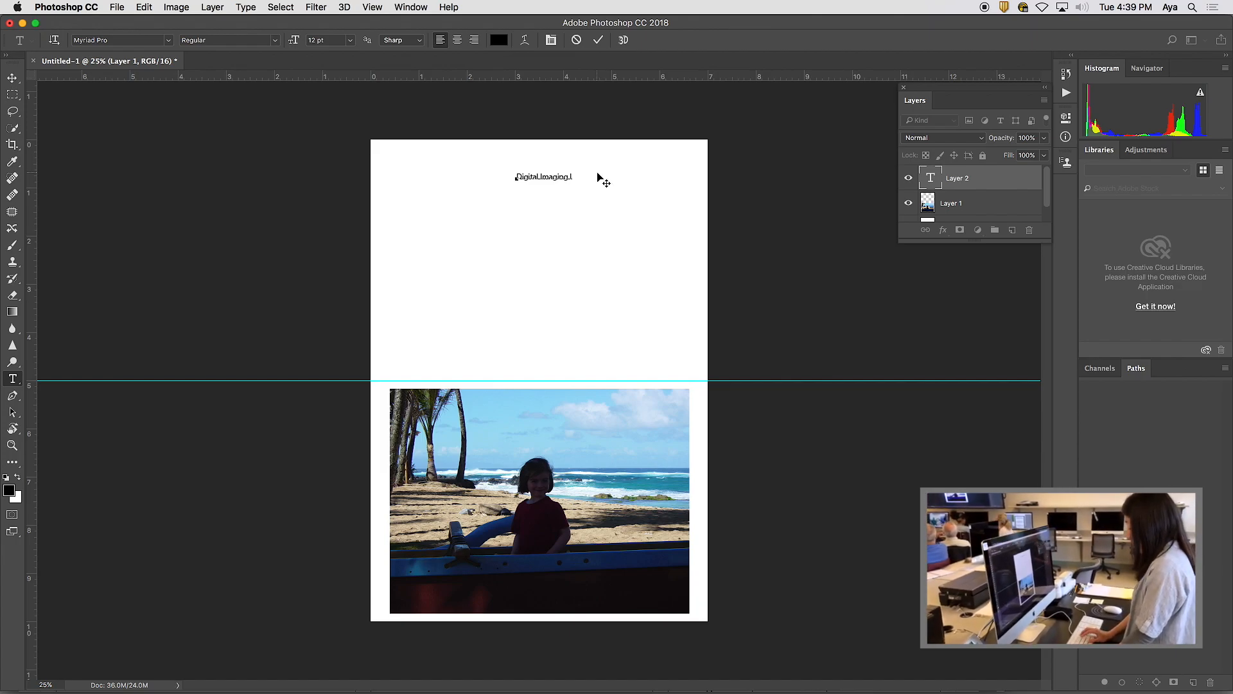
type(" PHT271")
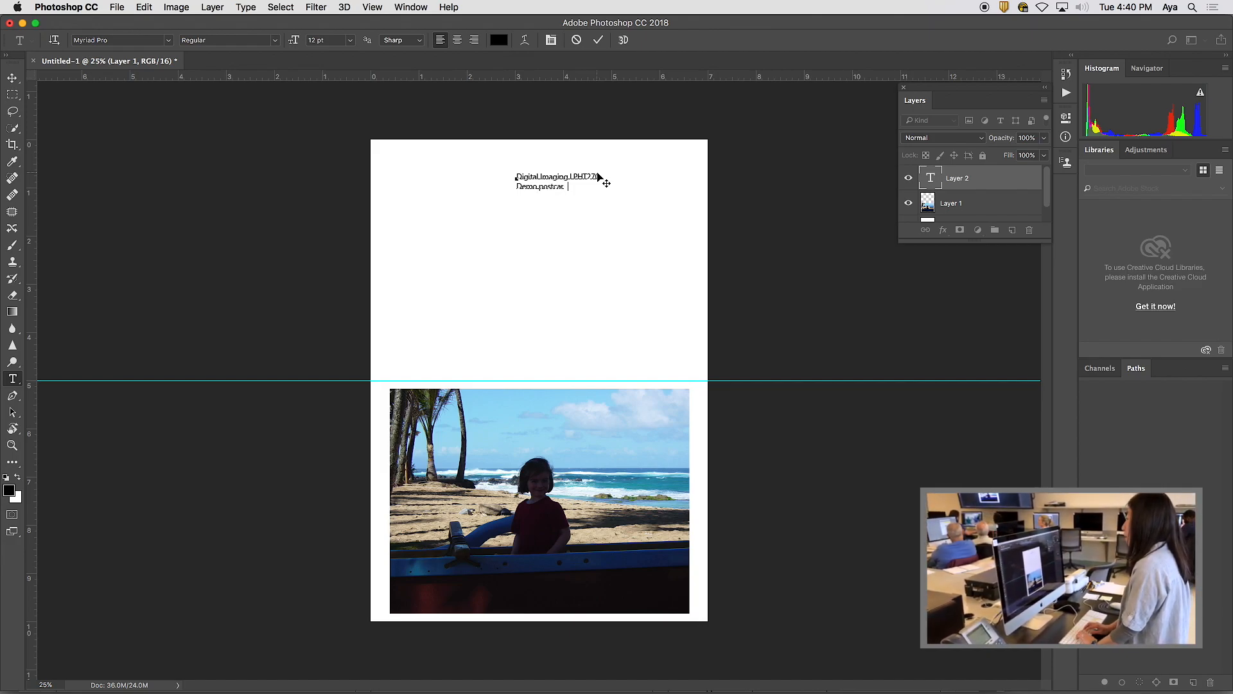
Center-align both lines of the text and shift the text layer slightly right and up, near the page's horizontal center.
left_click_drag(580, 189, 511, 180)
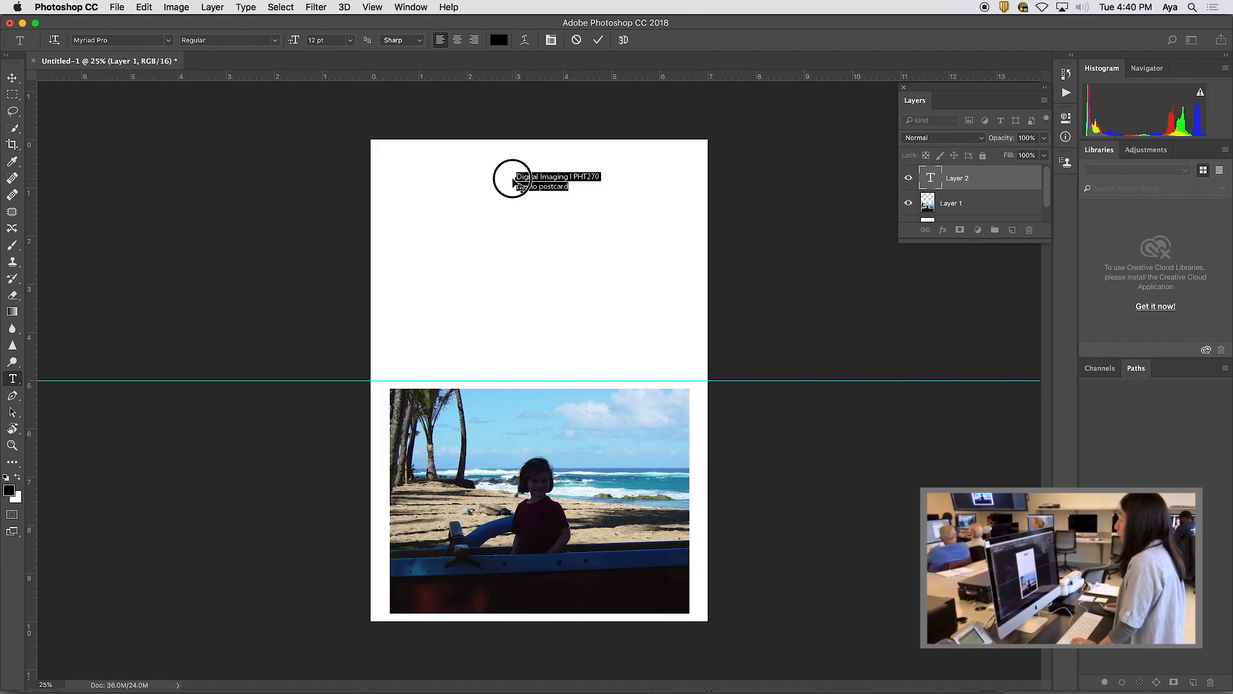
left_click(457, 40)
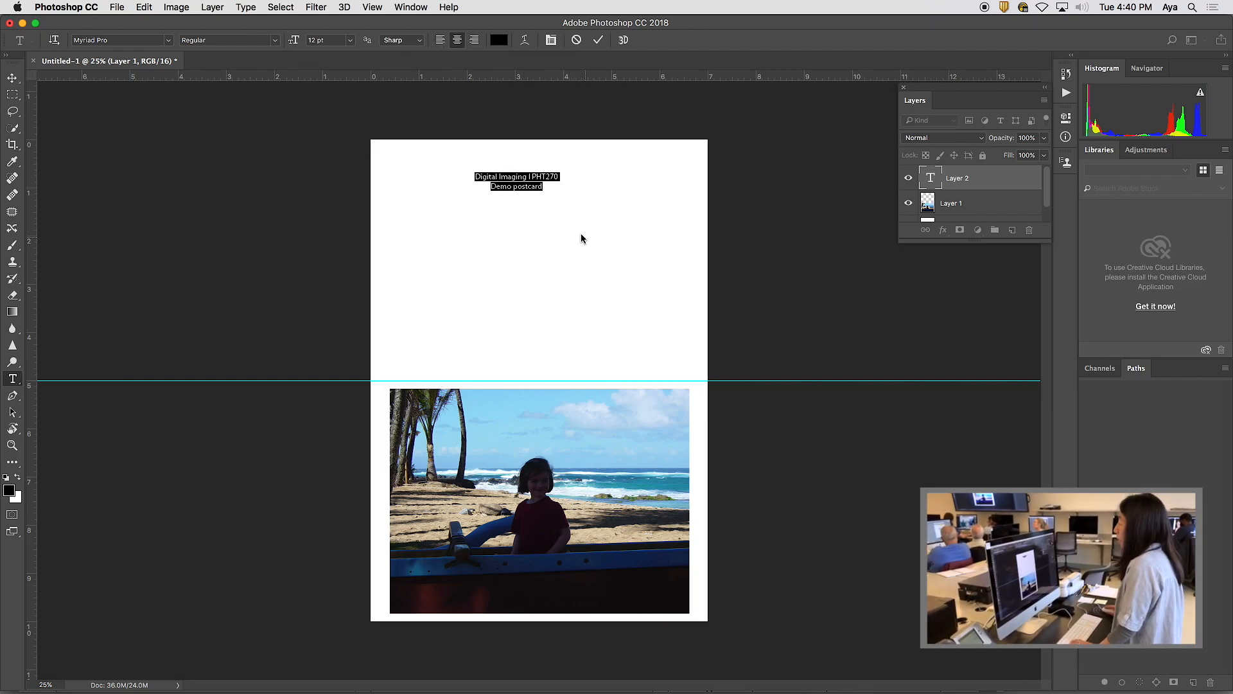
left_click(598, 40)
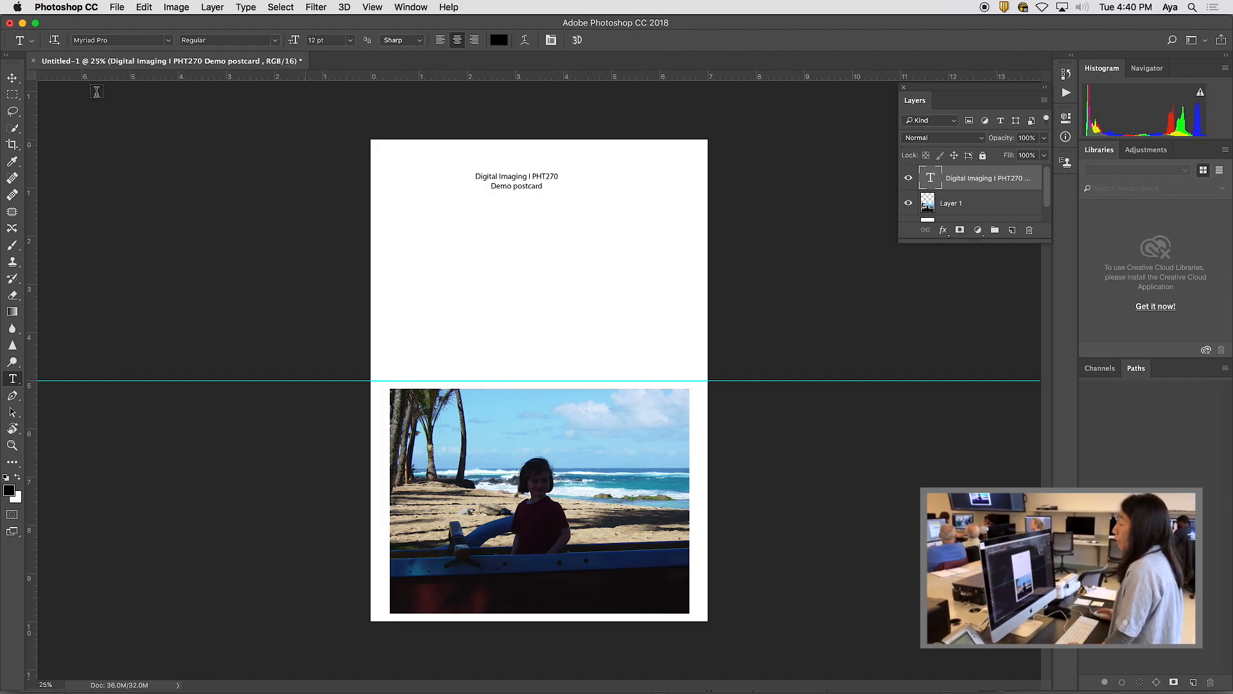
left_click(13, 77)
left_click_drag(510, 191, 542, 185)
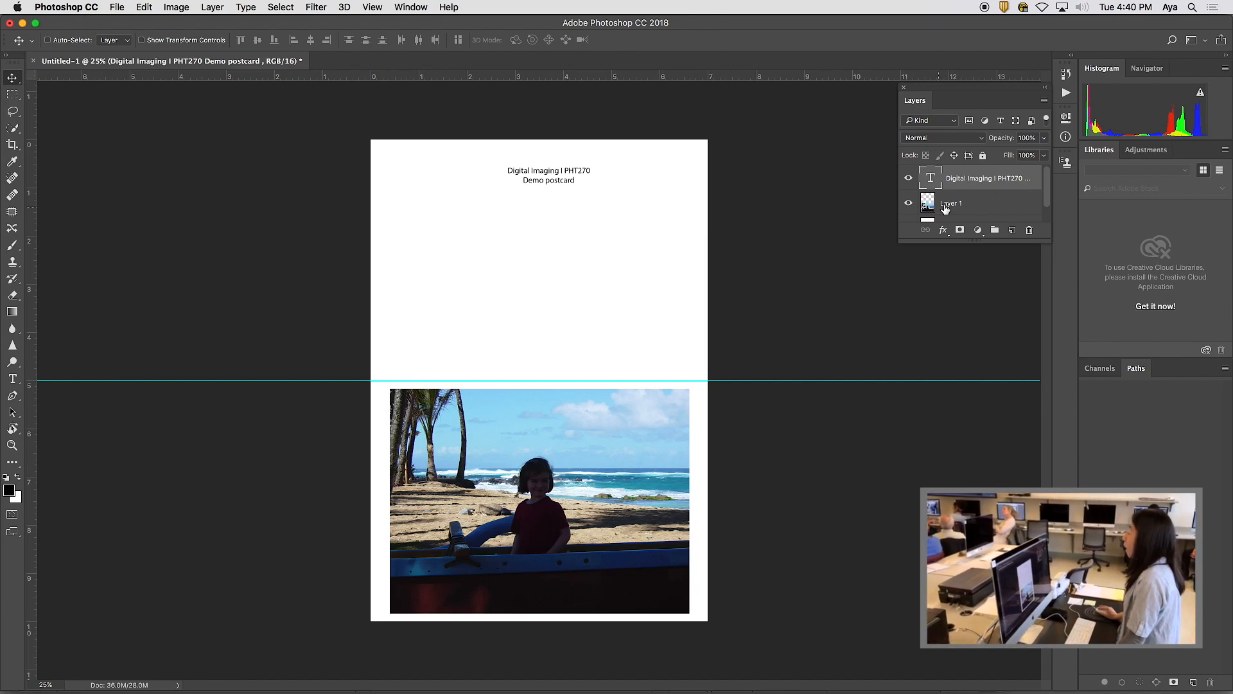
Rotate the text layer 180° in place with a transform so both lines read upside down, and apply it.
left_click(144, 7)
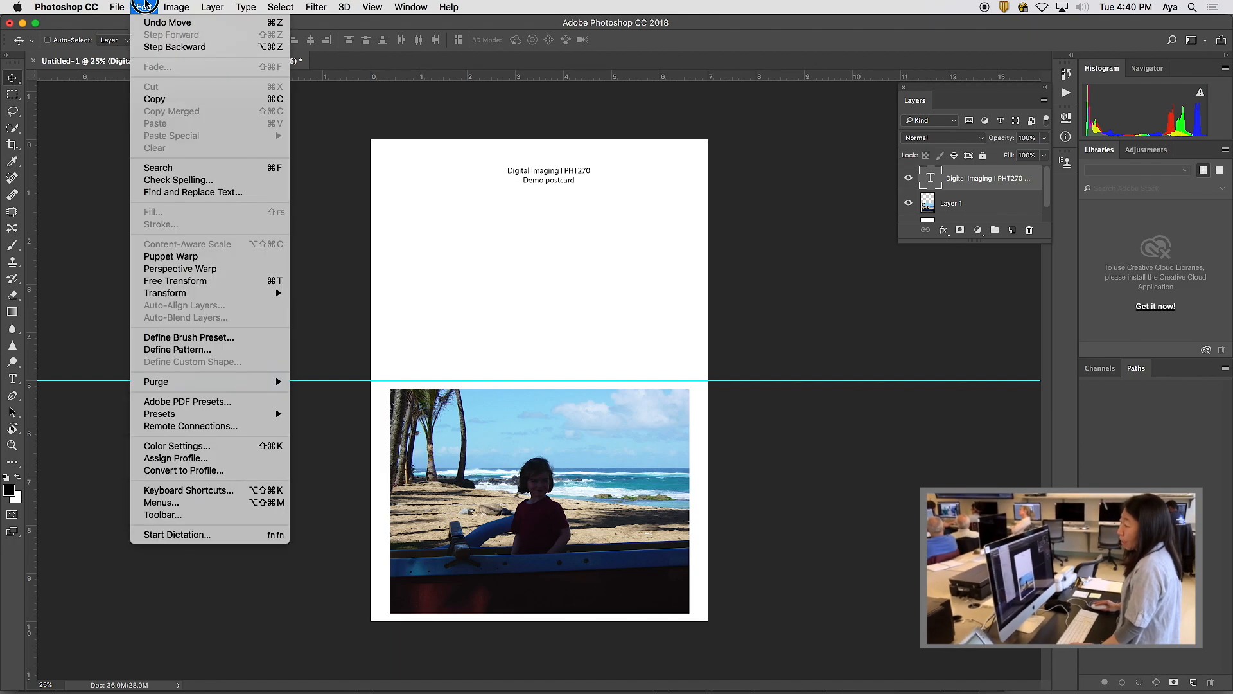
mouse_move(186, 293)
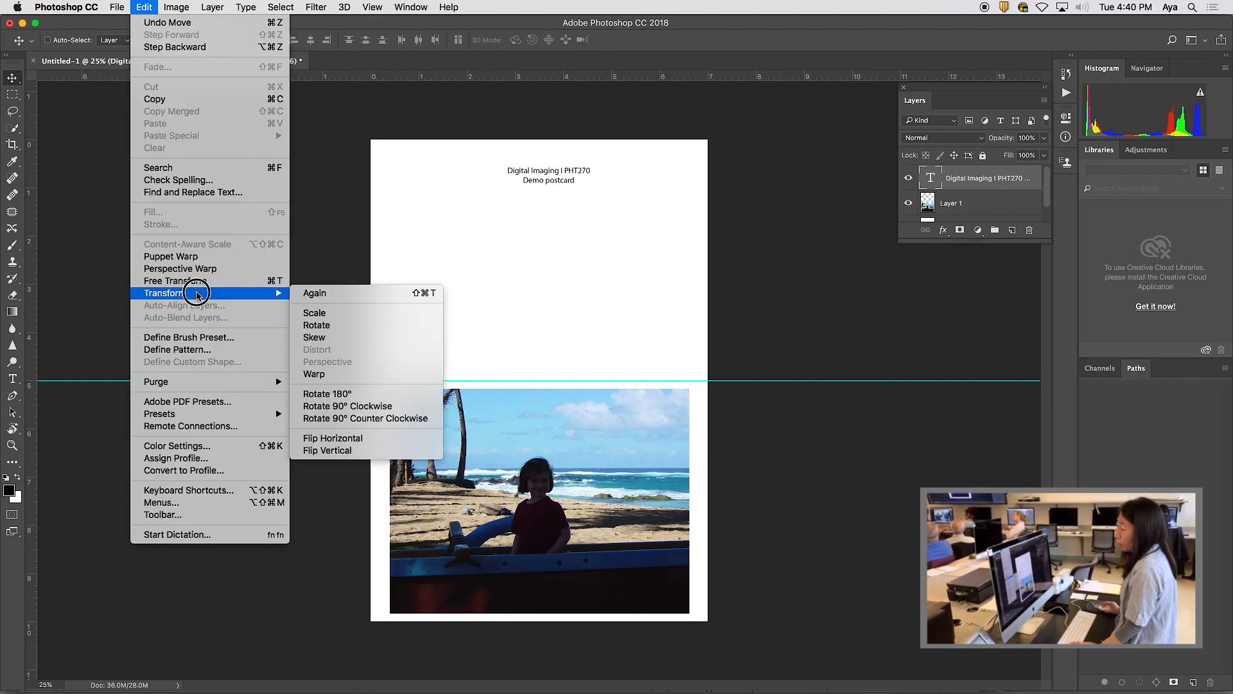
left_click(330, 317)
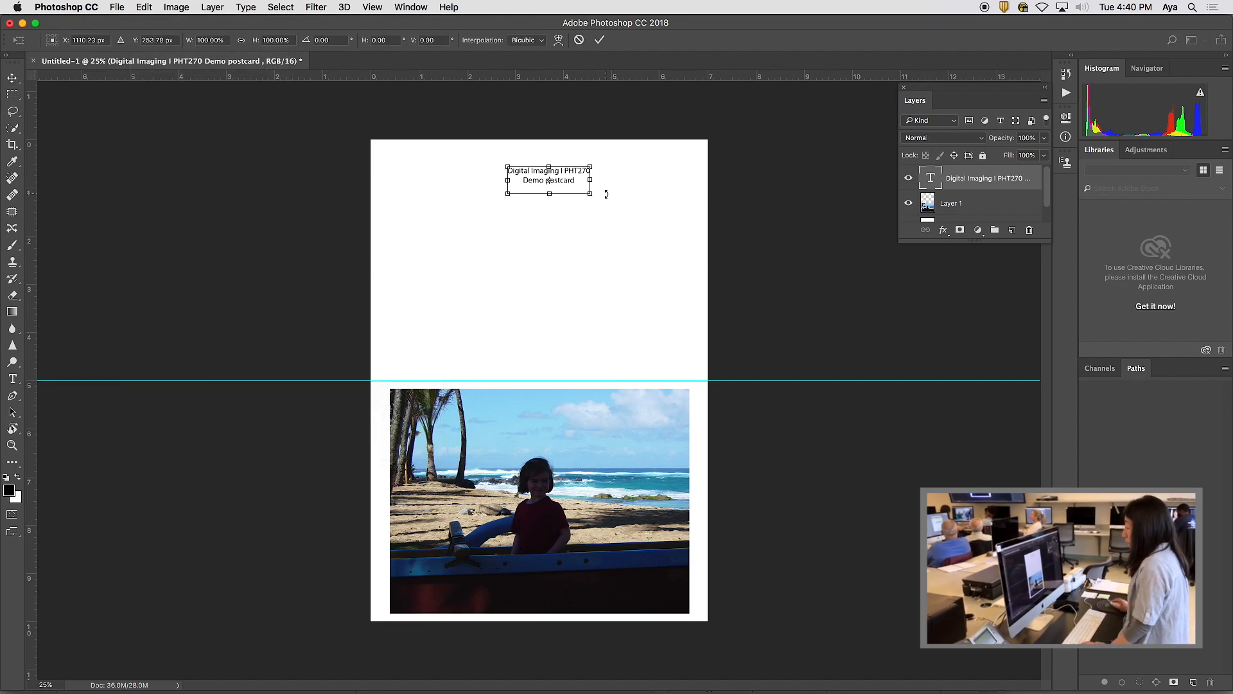
left_click_drag(606, 198, 452, 153)
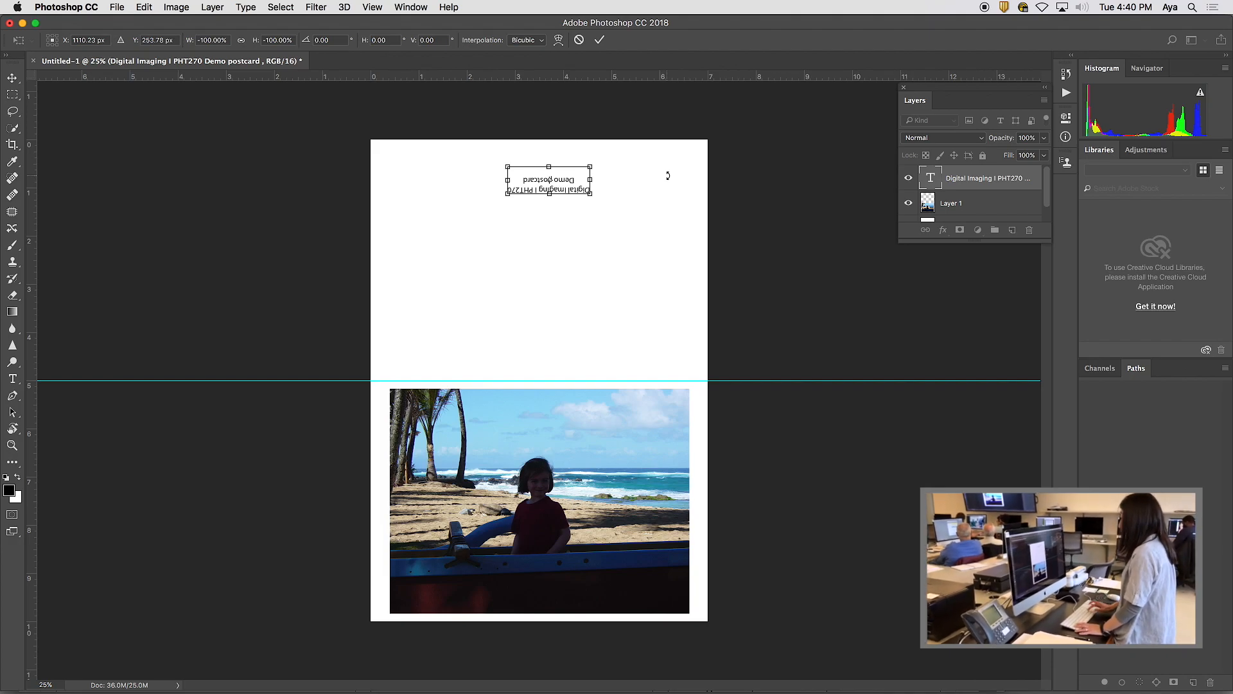
key("Return")
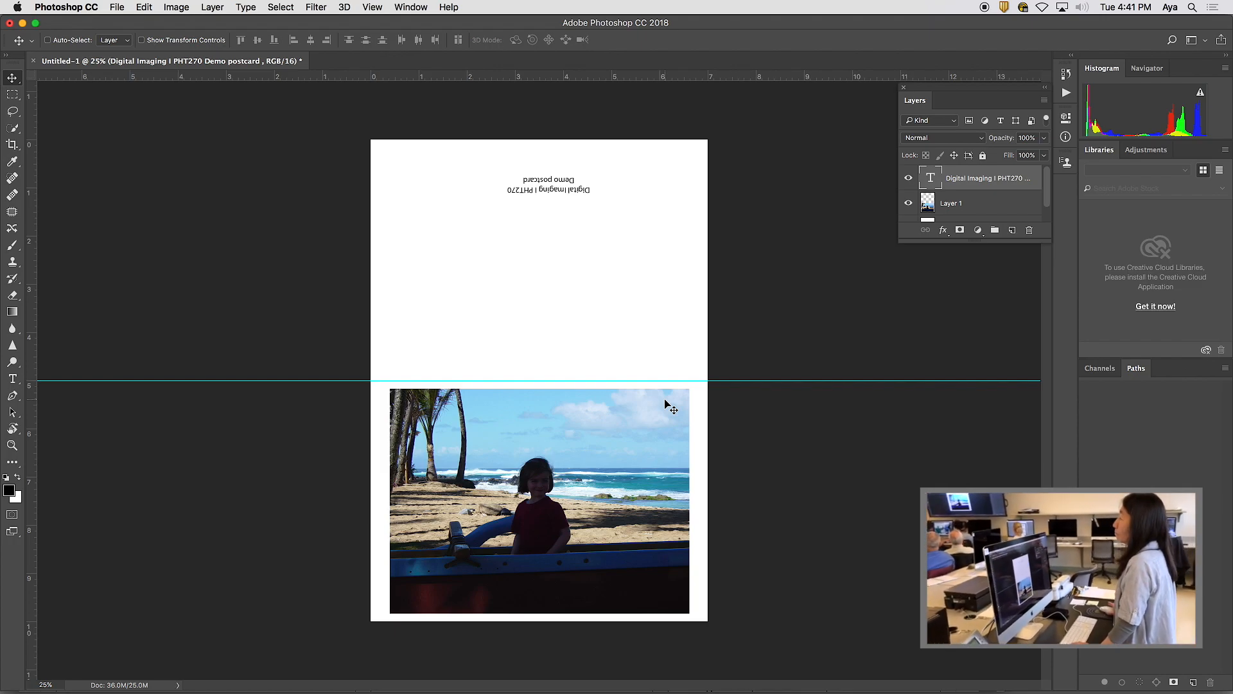
left_click(679, 25)
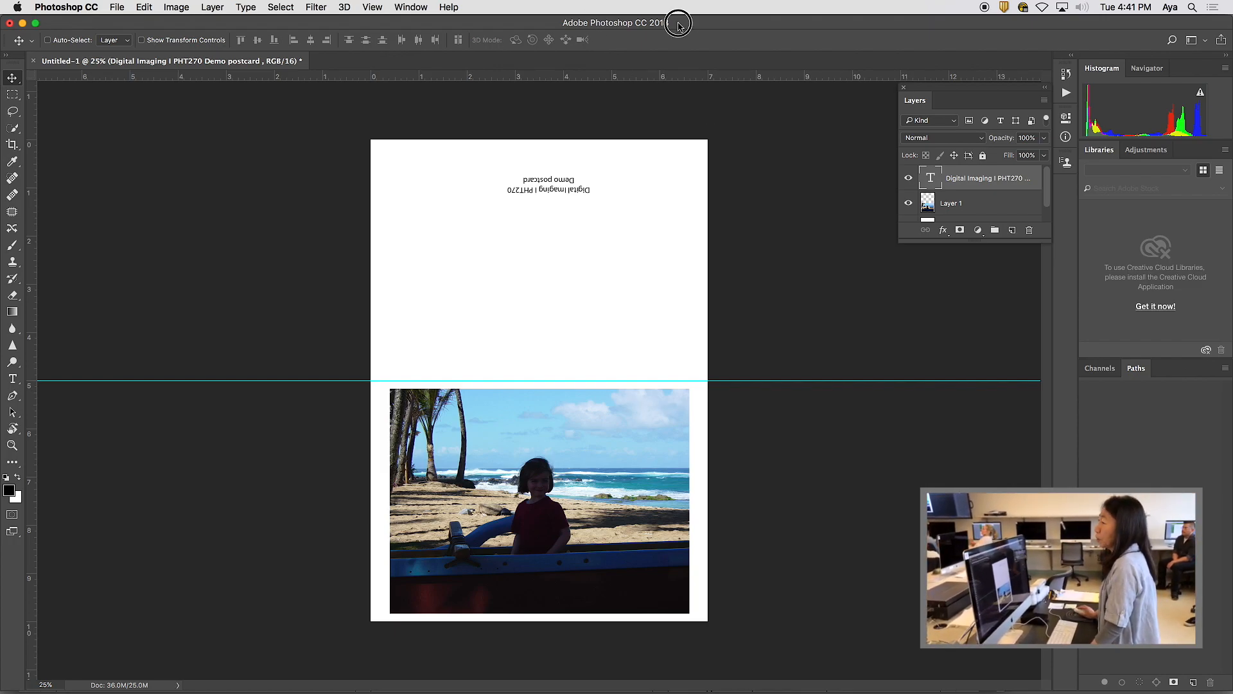